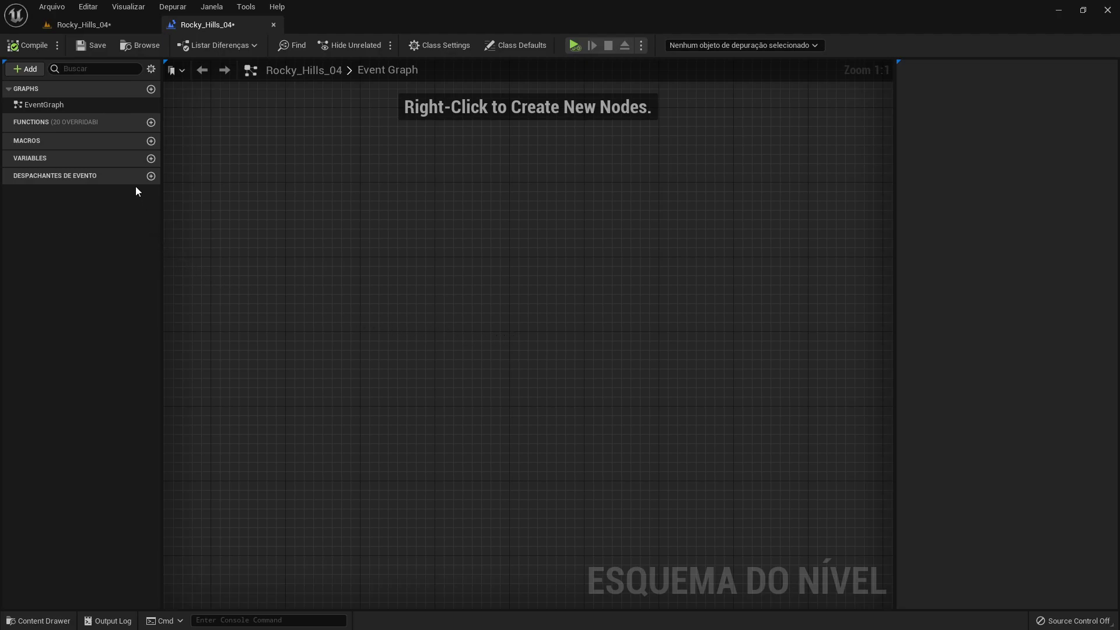
# - Create an Integer variable 'Inteiros' with default value 10 and compile the Level Blueprint
pyautogui.click(147, 159)
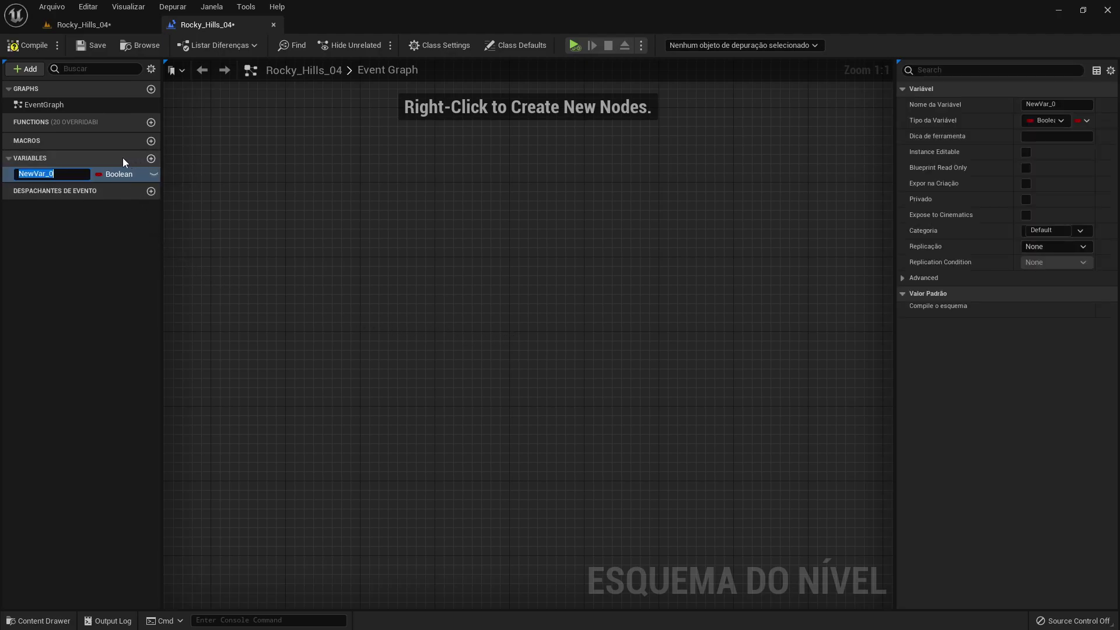
pyautogui.write('Inteiros')
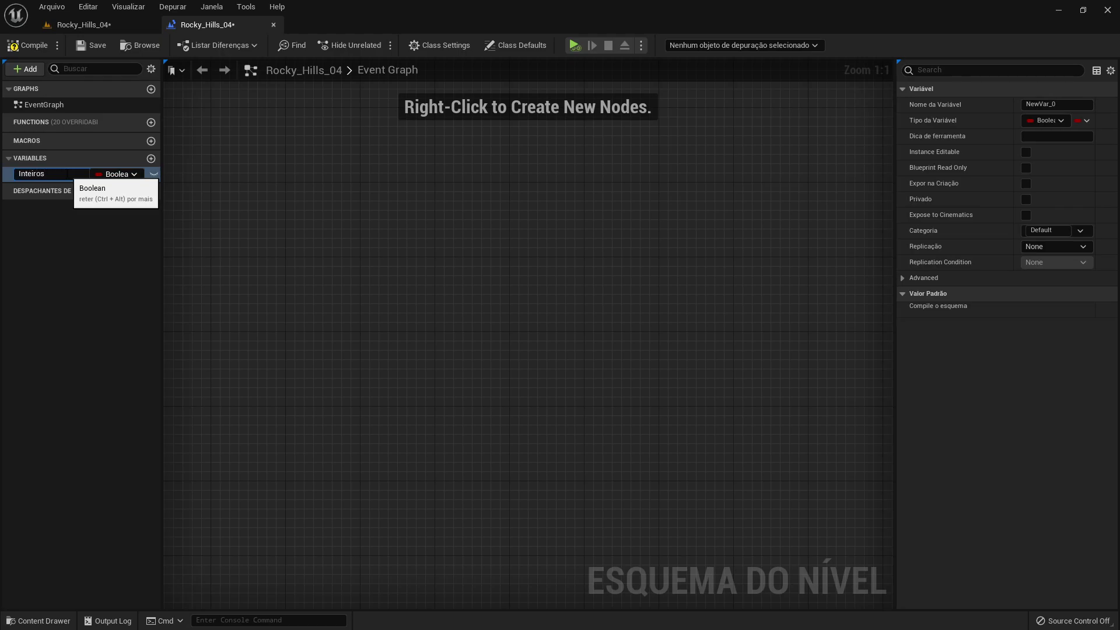
pyautogui.press('Return')
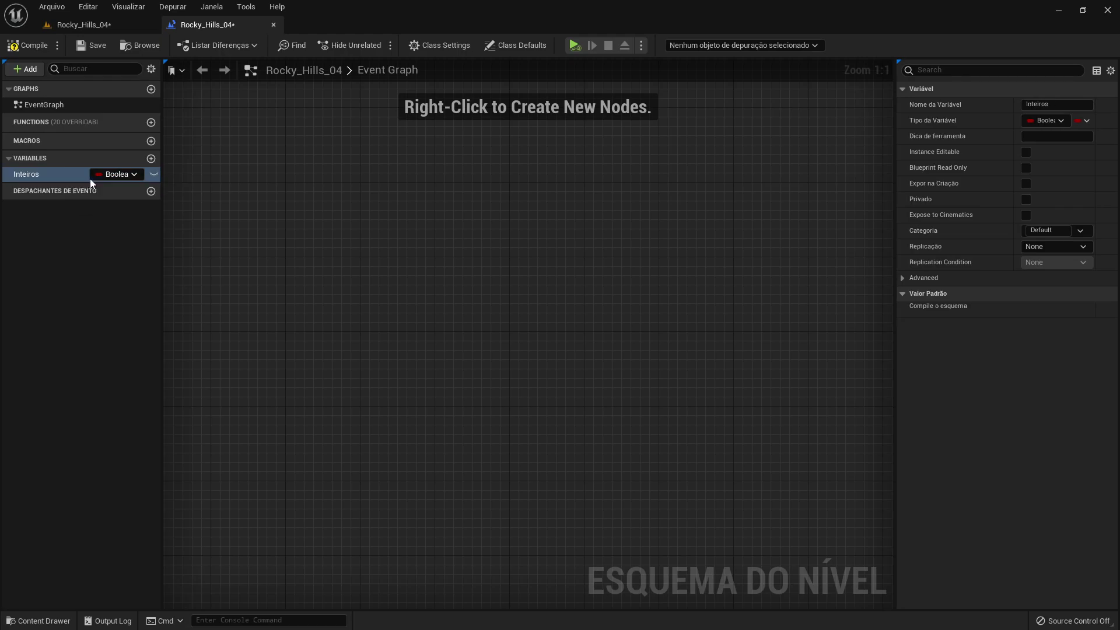
pyautogui.click(132, 178)
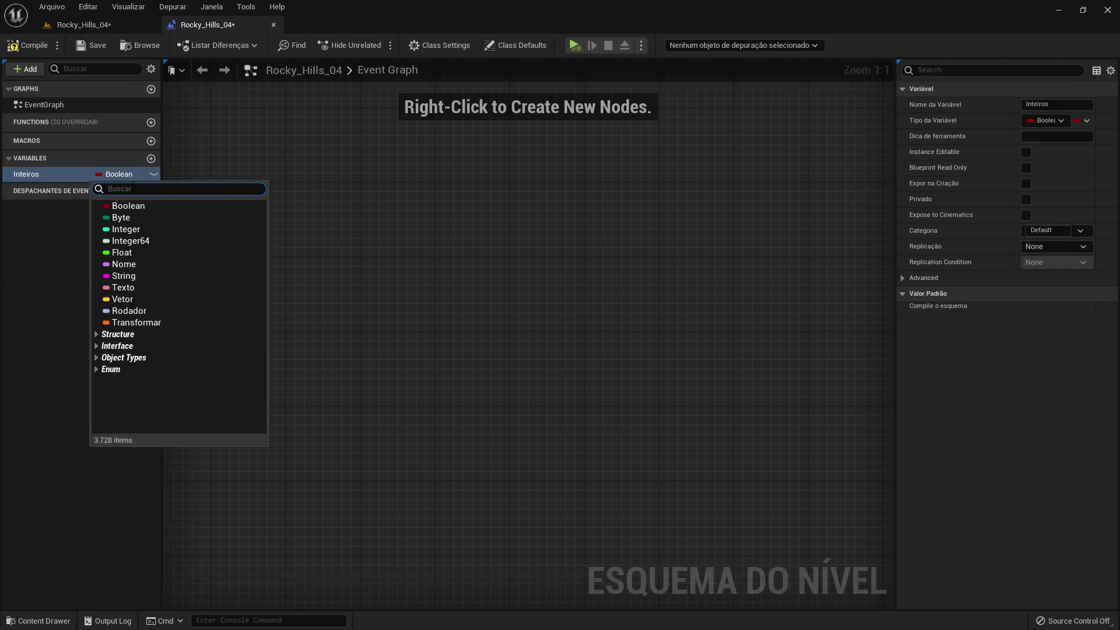
pyautogui.click(137, 231)
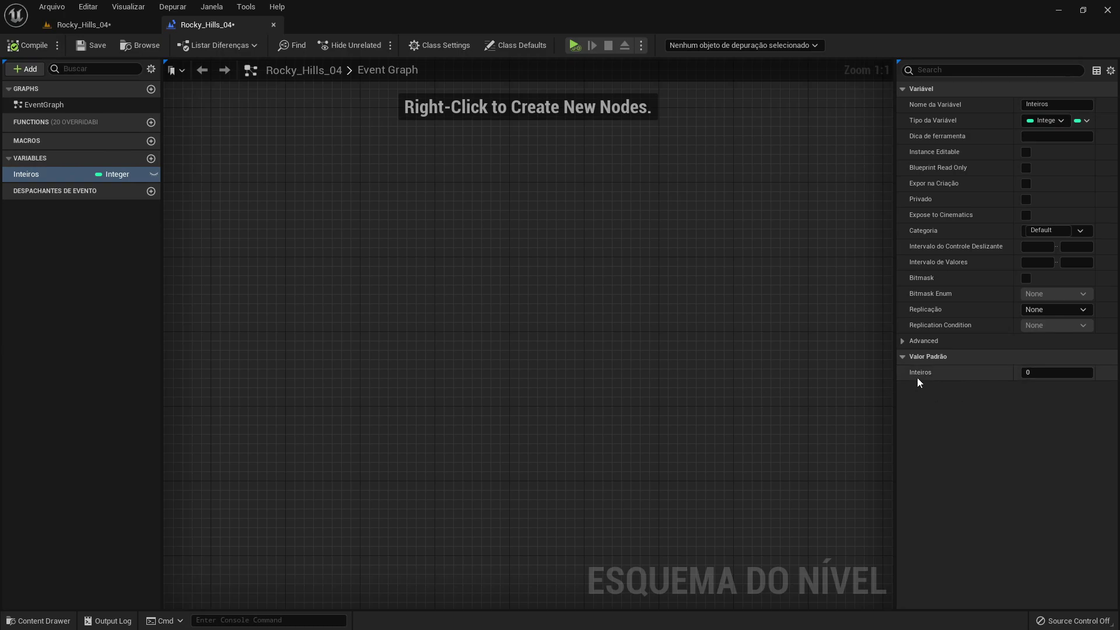
pyautogui.click(1048, 373)
pyautogui.write('10')
pyautogui.press('Return')
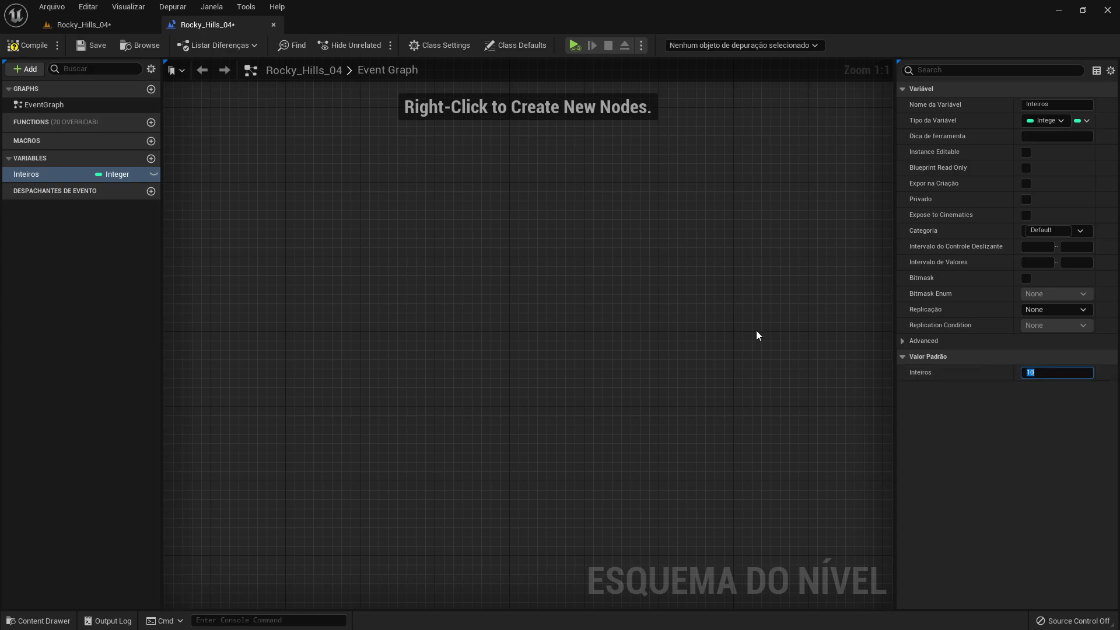
pyautogui.click(43, 47)
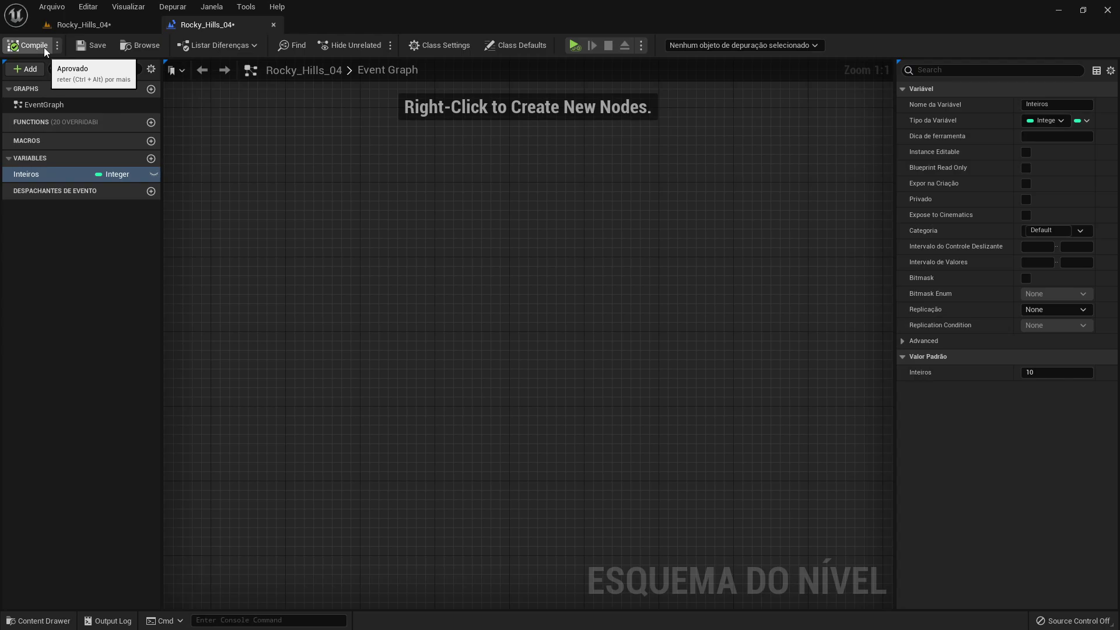
# - Place an Inteiros getter and an Imprimir String node, expanding its advanced options
pyautogui.moveTo(40, 176)
pyautogui.mouseDown()
pyautogui.moveTo(322, 240)
pyautogui.moveTo(373, 337)
pyautogui.mouseUp()
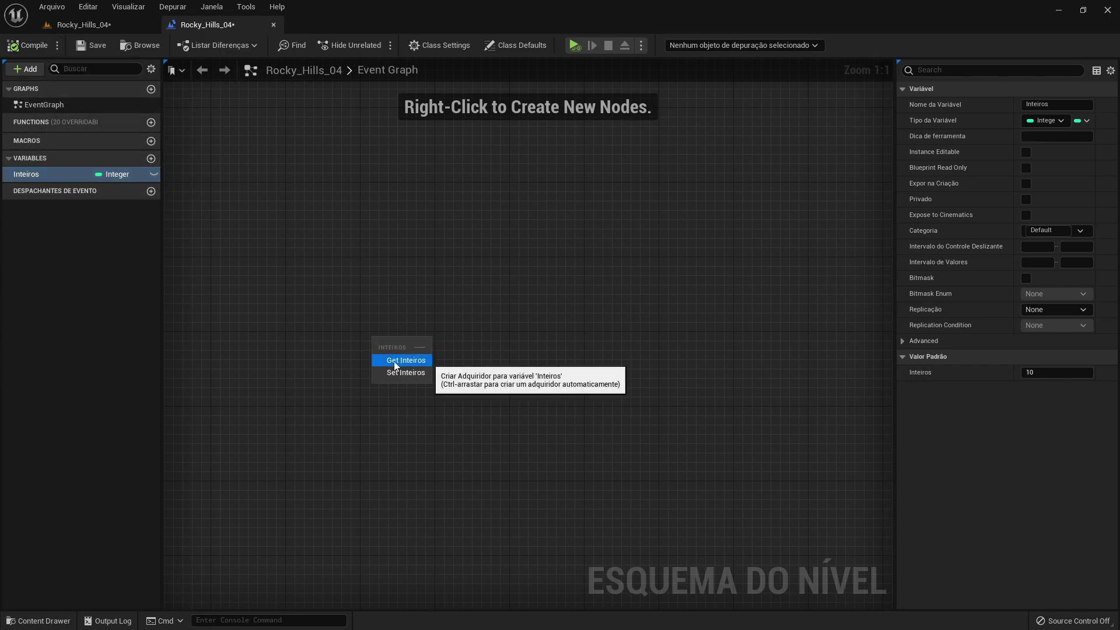
pyautogui.click(415, 362)
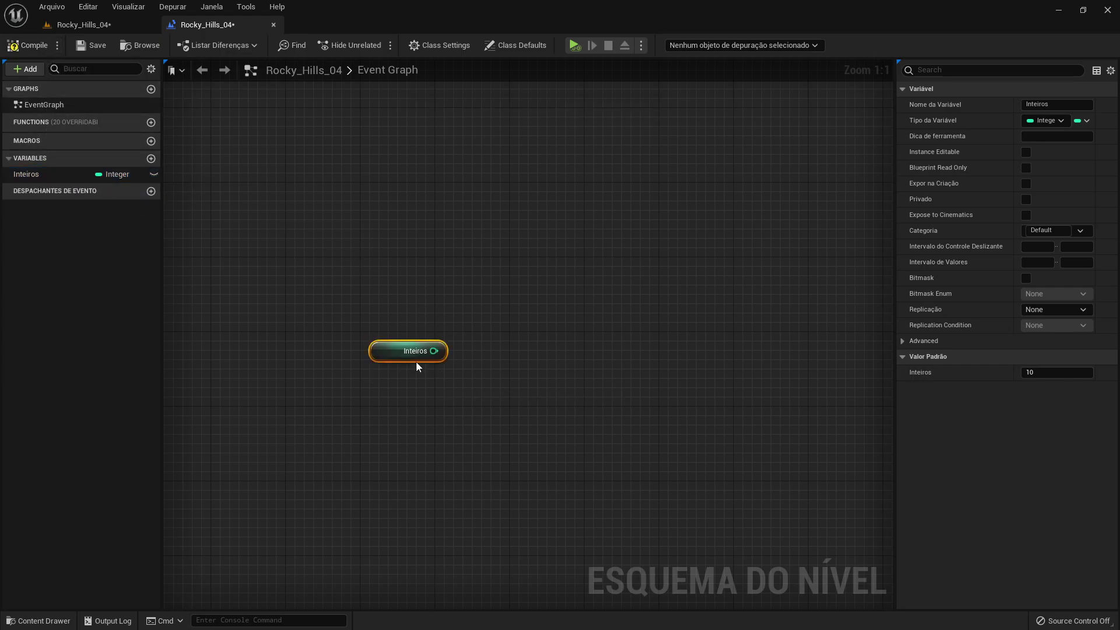
pyautogui.rightClick(583, 301)
pyautogui.write('print')
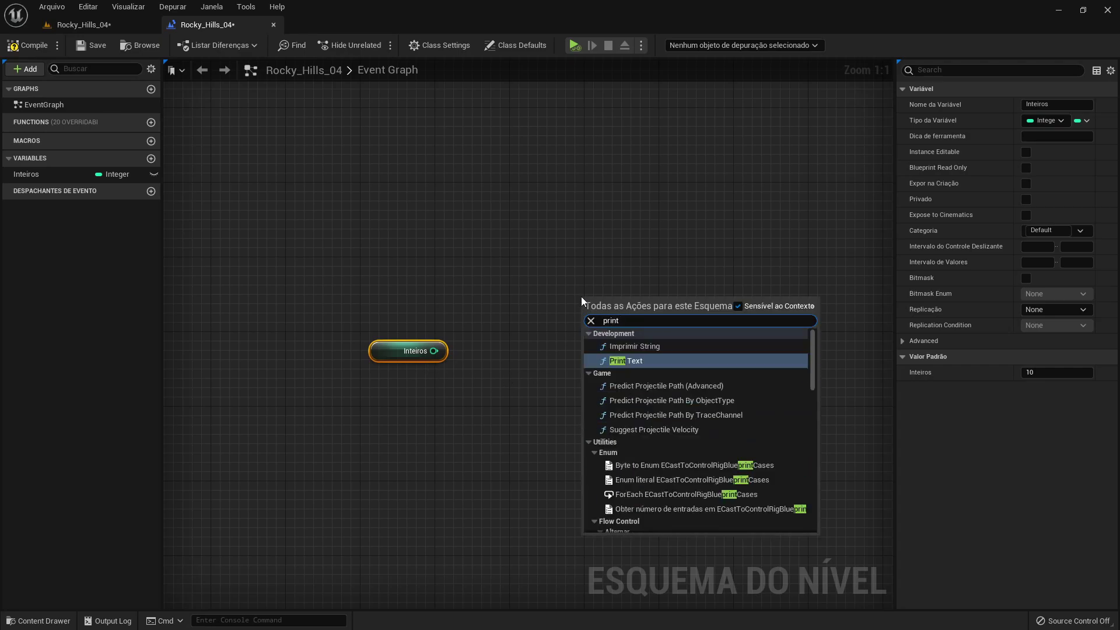
pyautogui.click(639, 347)
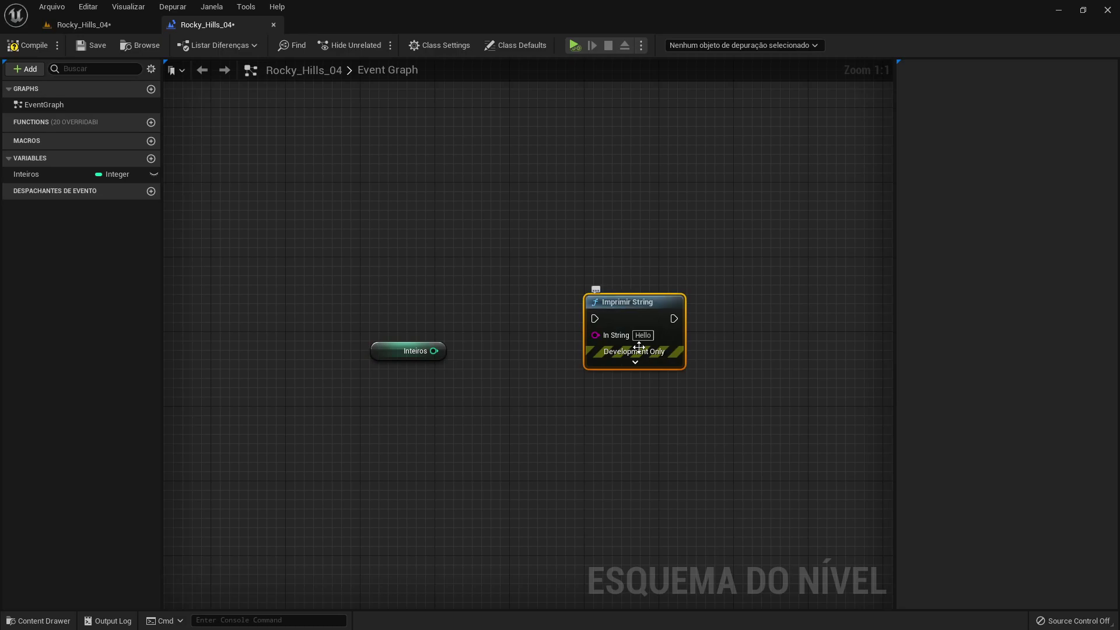
pyautogui.click(636, 361)
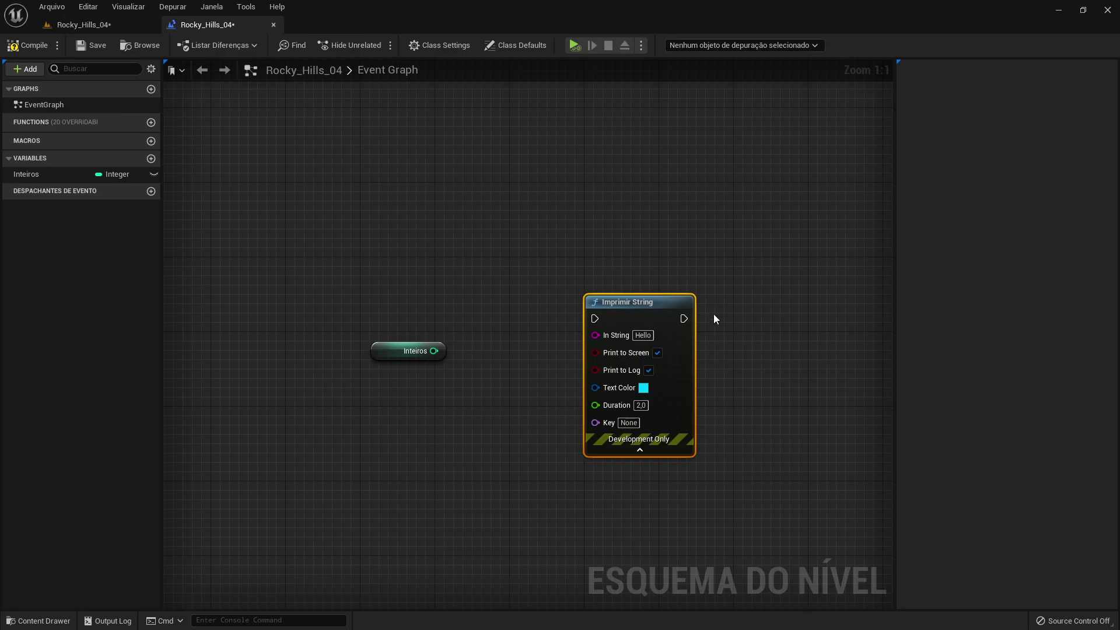
# - Wire Inteiros into In String and set the Duration to 5.0 seconds
pyautogui.moveTo(595, 335)
pyautogui.mouseDown()
pyautogui.moveTo(509, 321)
pyautogui.moveTo(433, 351)
pyautogui.mouseUp()
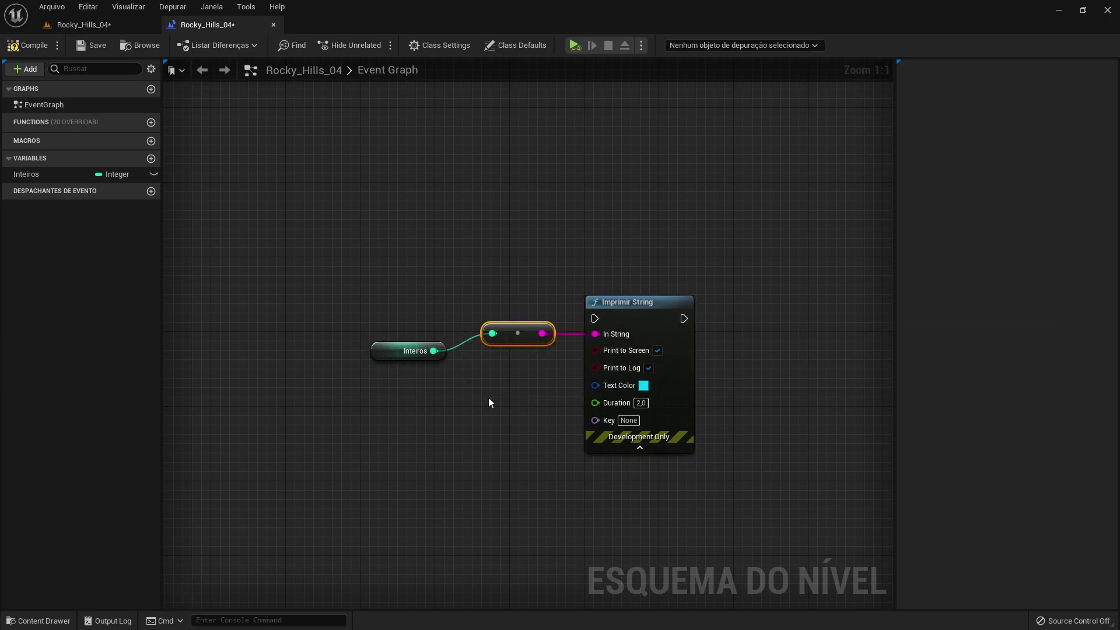
pyautogui.click(639, 403)
pyautogui.write('5')
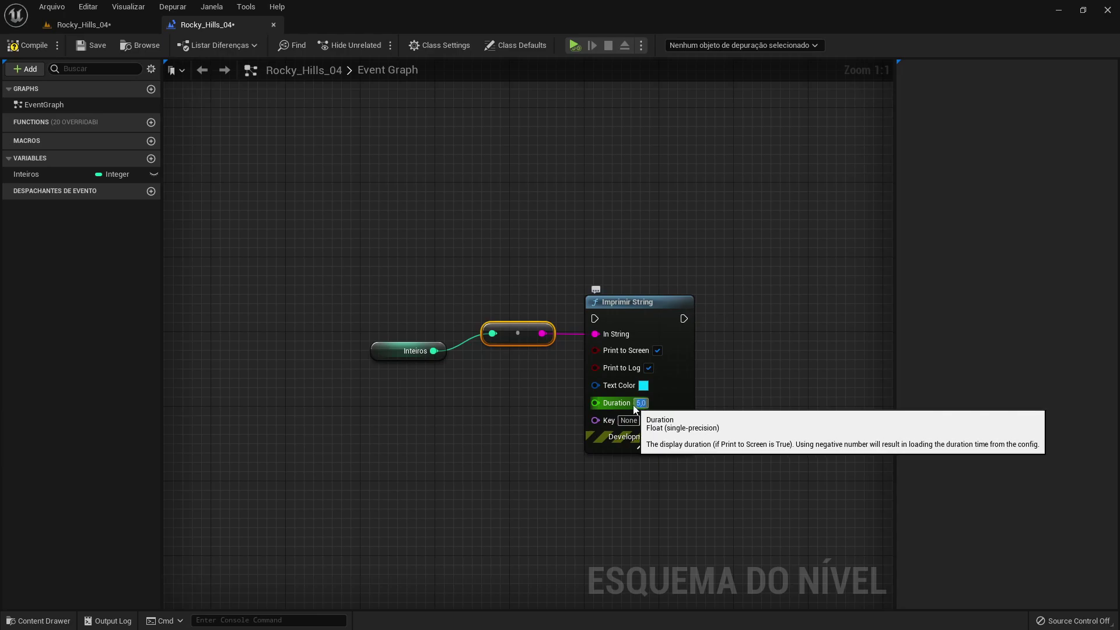
pyautogui.click(730, 398)
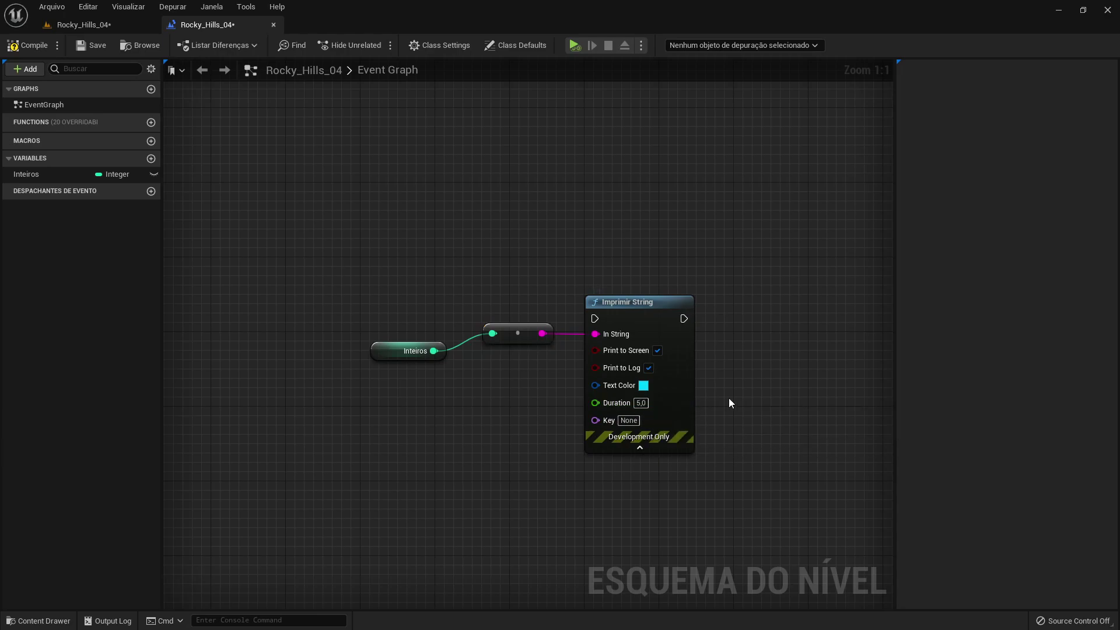
# - Add an Evento BeginPlay node and wire its execution into Imprimir String
pyautogui.rightClick(222, 329)
pyautogui.write('Event')
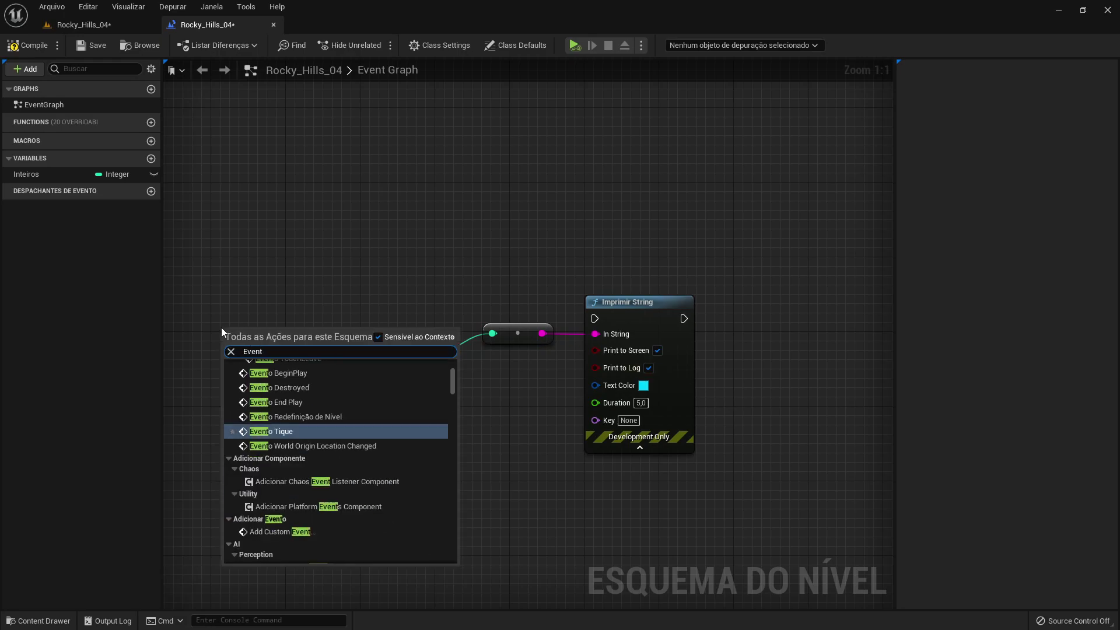
pyautogui.write(' b')
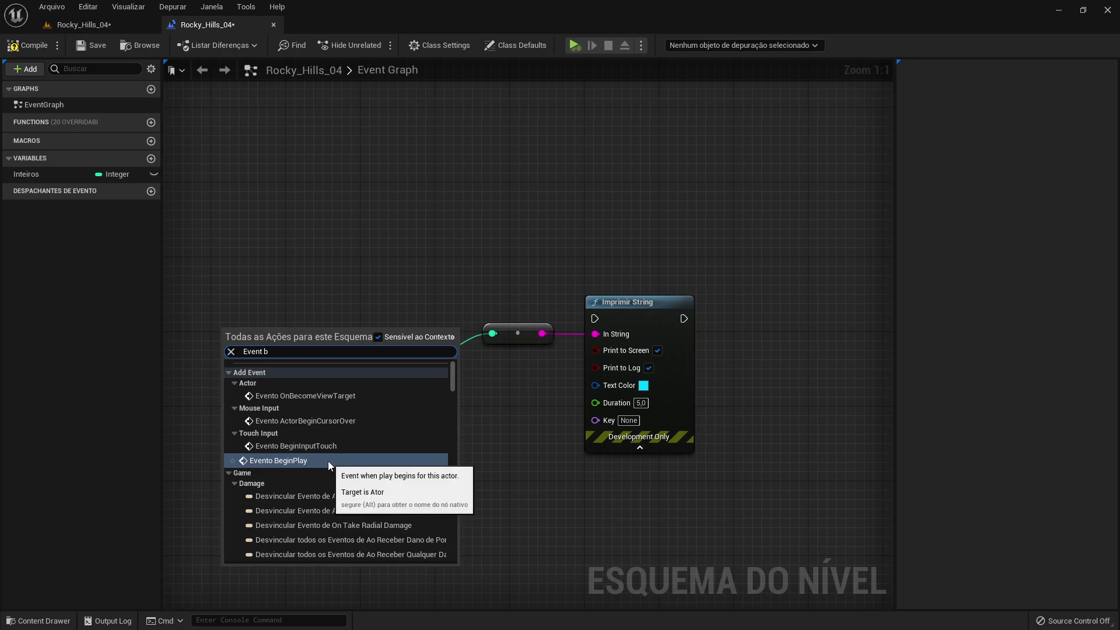
pyautogui.click(328, 461)
pyautogui.moveTo(535, 398); pyautogui.dragTo(438, 335)
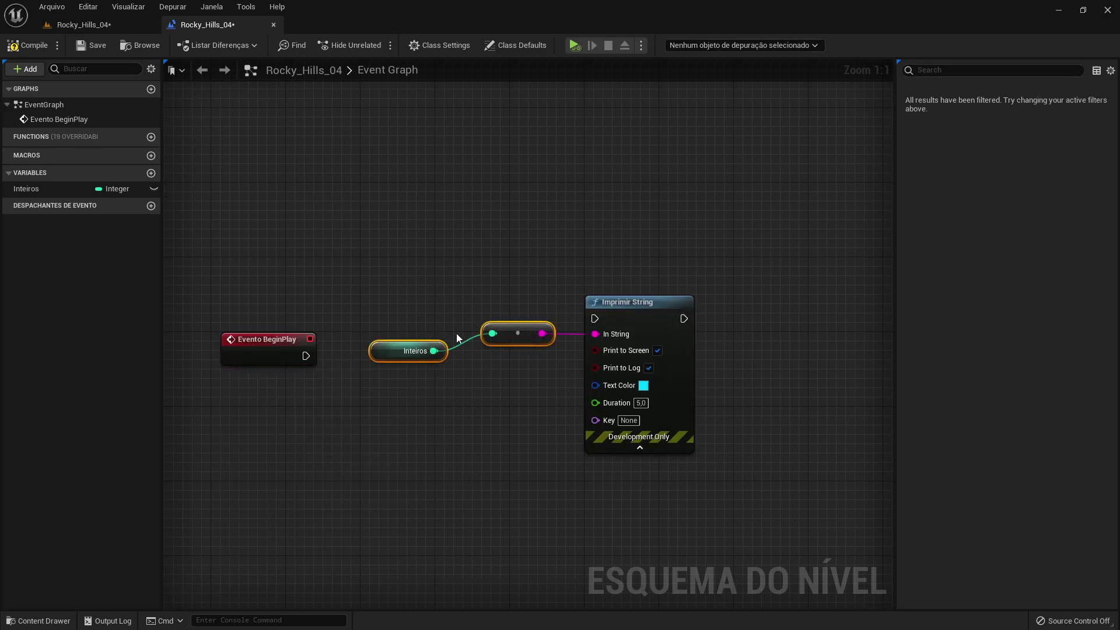
pyautogui.moveTo(511, 333); pyautogui.dragTo(510, 379)
pyautogui.moveTo(289, 344)
pyautogui.mouseDown()
pyautogui.moveTo(289, 326)
pyautogui.moveTo(411, 334)
pyautogui.moveTo(594, 318)
pyautogui.mouseUp()
pyautogui.click(446, 478)
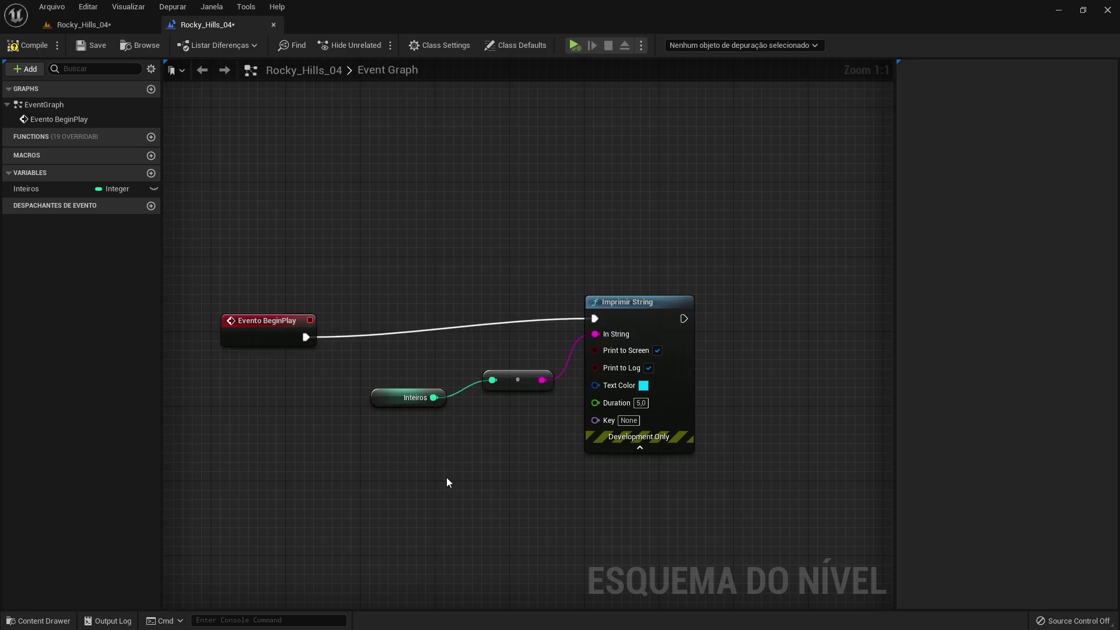
pyautogui.click(264, 329)
pyautogui.click(619, 302)
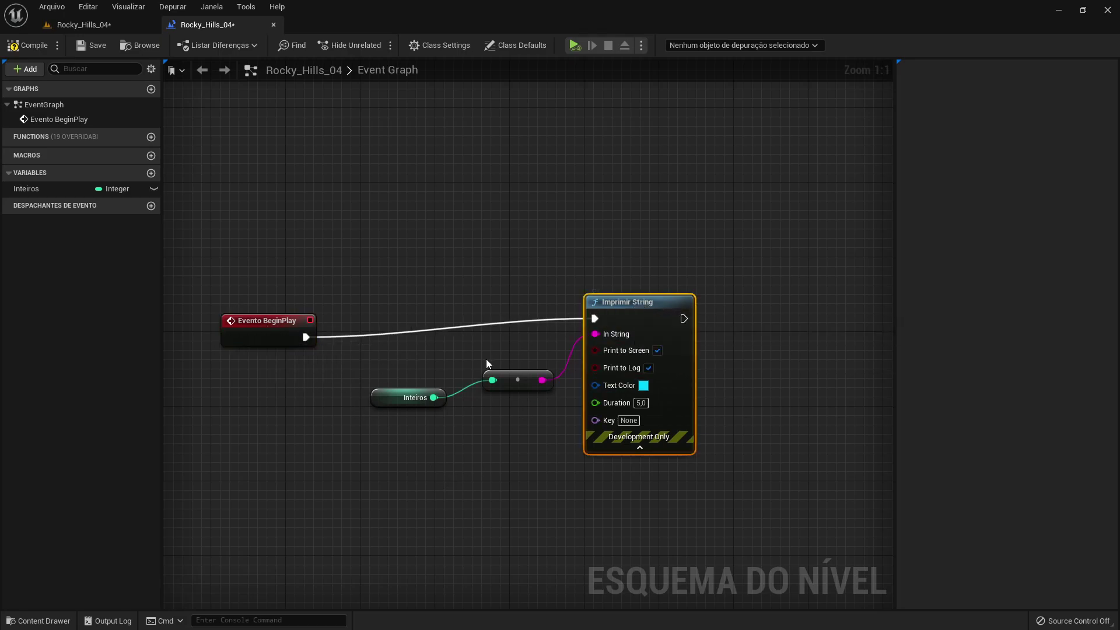
pyautogui.click(433, 390)
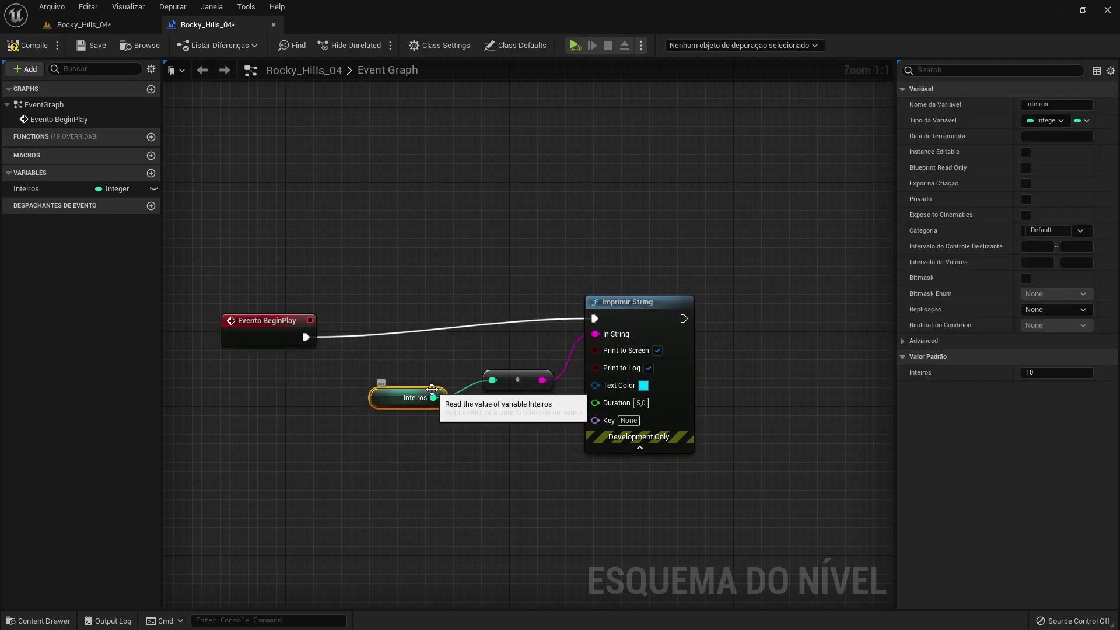
pyautogui.click(528, 372)
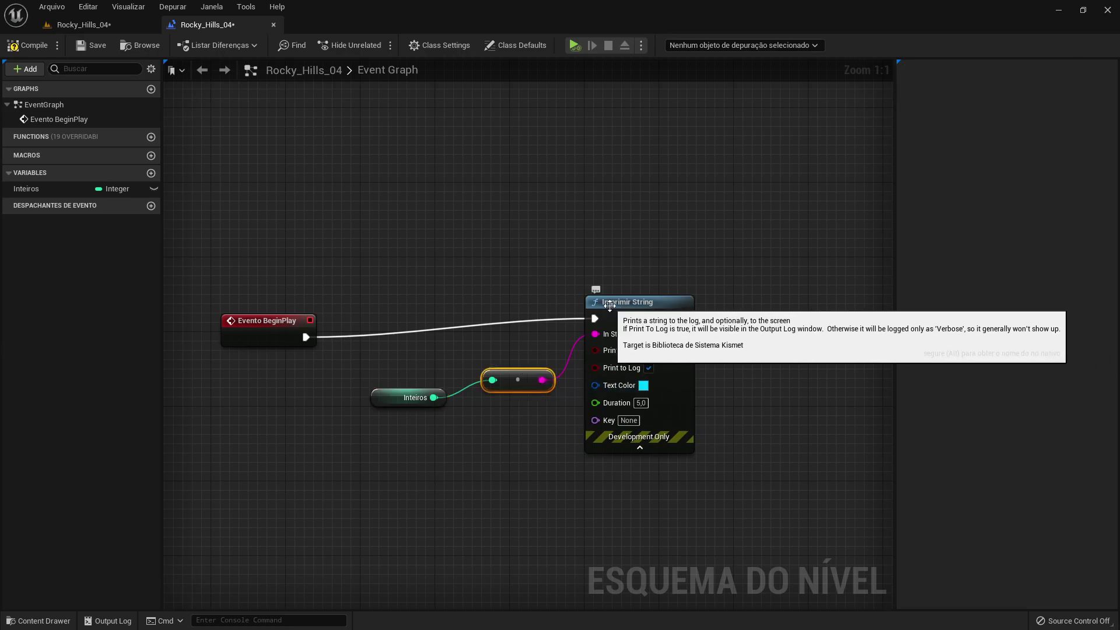
# - Compile, play the level to see 10 printed, then return to the Event Graph
pyautogui.click(26, 46)
pyautogui.click(65, 26)
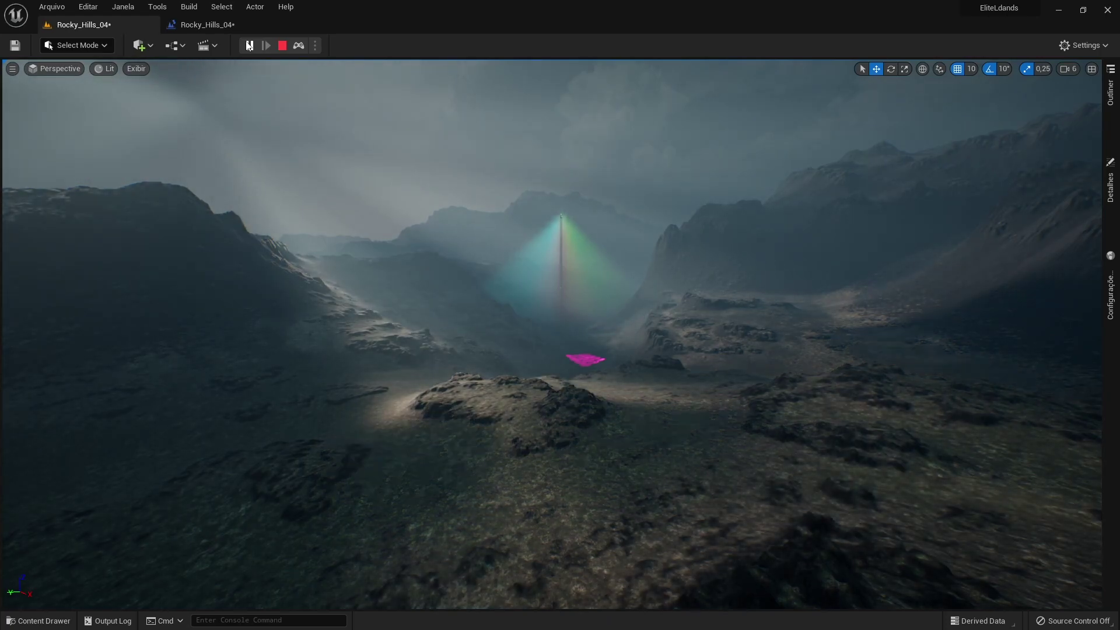
pyautogui.click(226, 26)
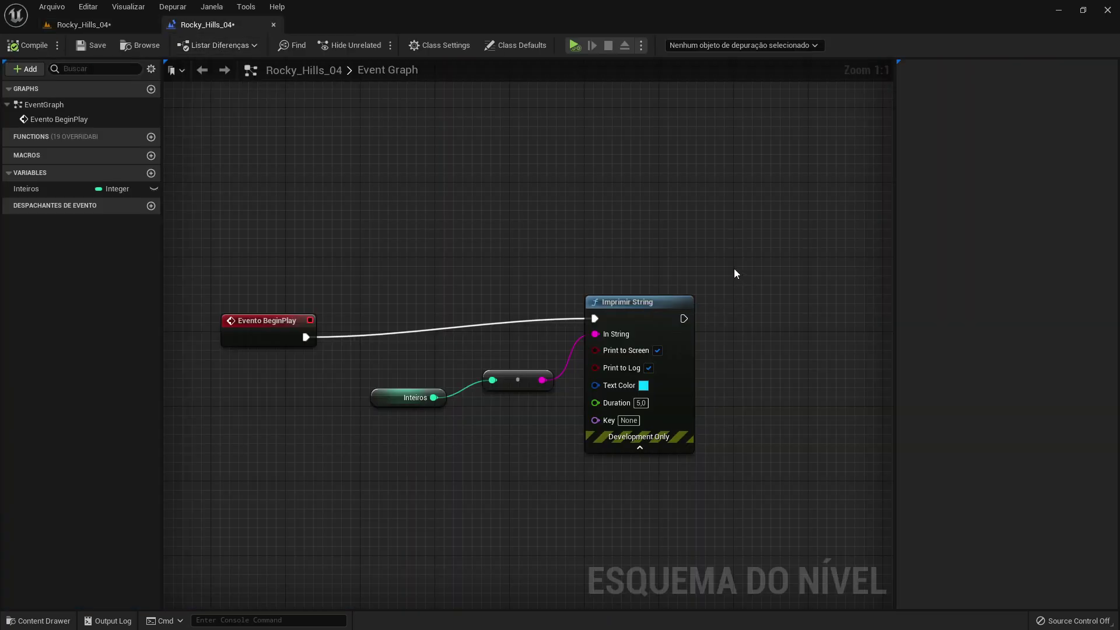
# - Delete the Imprimir String and integer-to-string conversion nodes
pyautogui.moveTo(735, 273); pyautogui.dragTo(525, 443)
pyautogui.press('Delete')
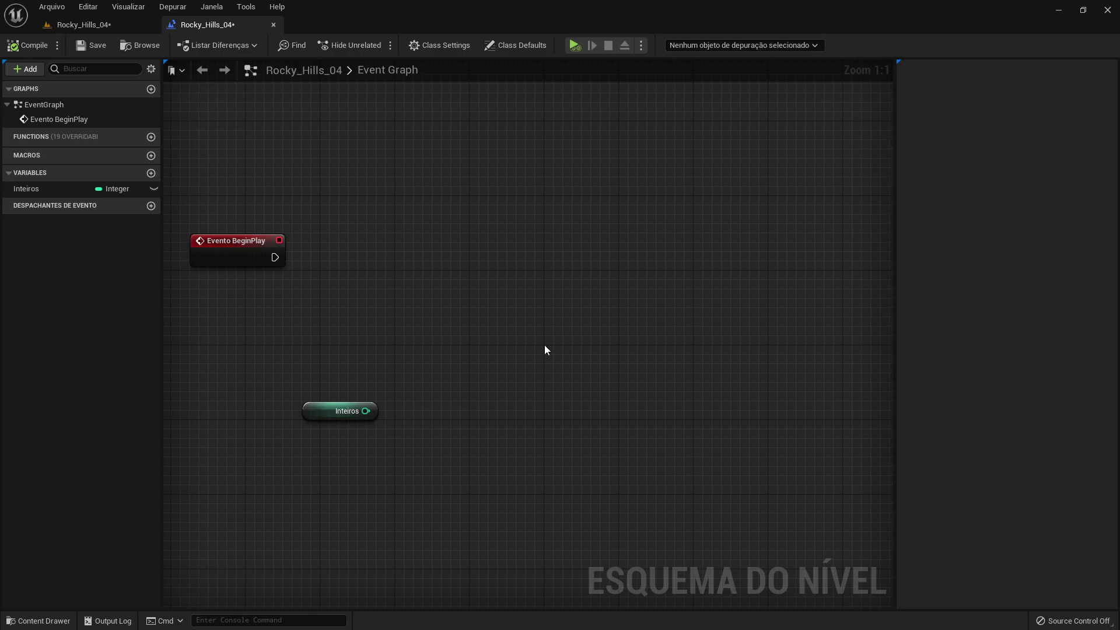
# - Add +, −, × and ÷ operator nodes fed by Inteiros
pyautogui.moveTo(366, 411); pyautogui.dragTo(482, 282)
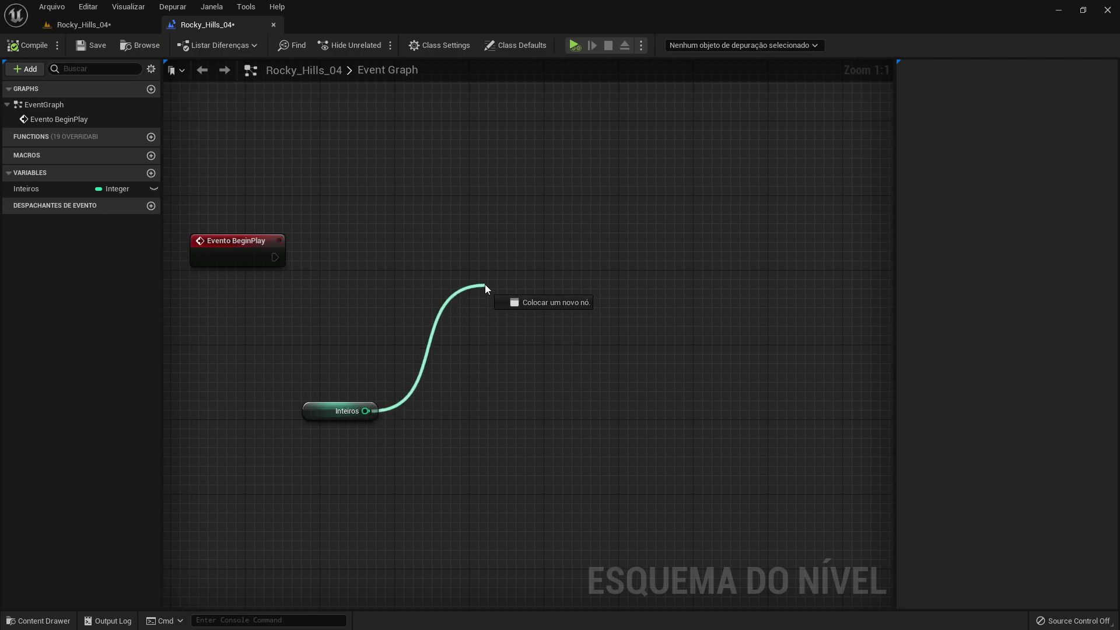
pyautogui.write('ope')
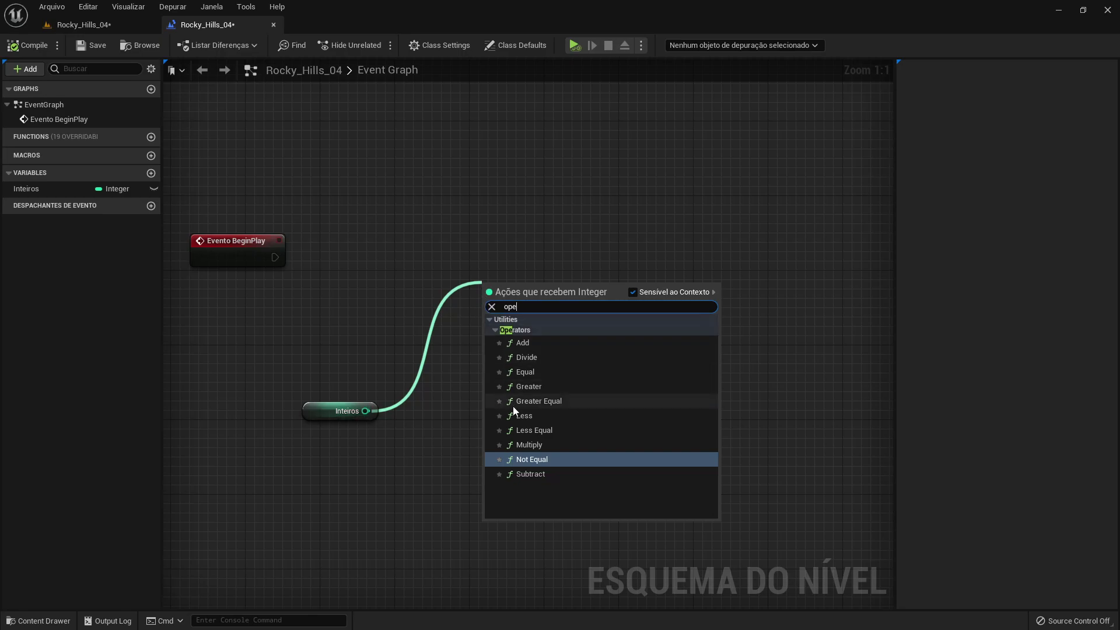
pyautogui.click(591, 344)
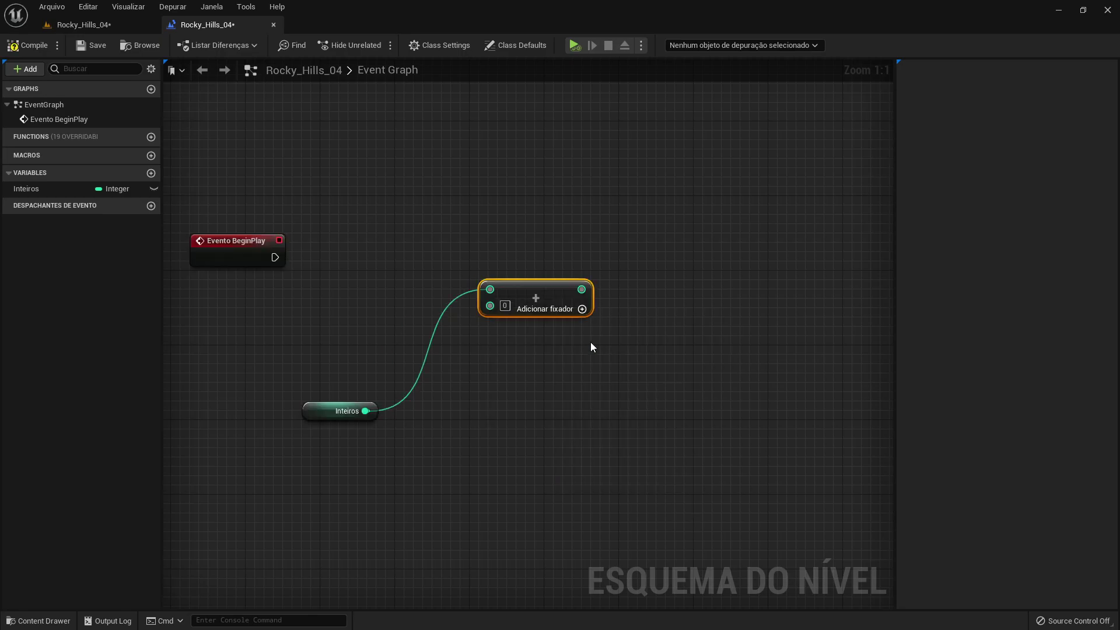
pyautogui.moveTo(366, 411); pyautogui.dragTo(481, 340)
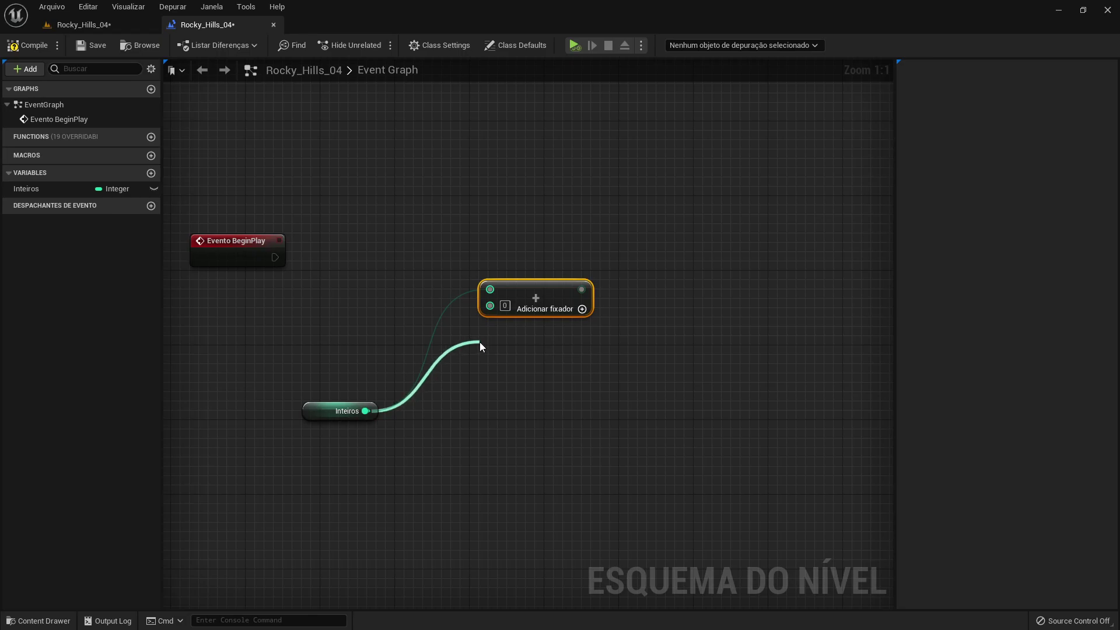
pyautogui.moveTo(481, 341); pyautogui.dragTo(479, 342)
pyautogui.write('-')
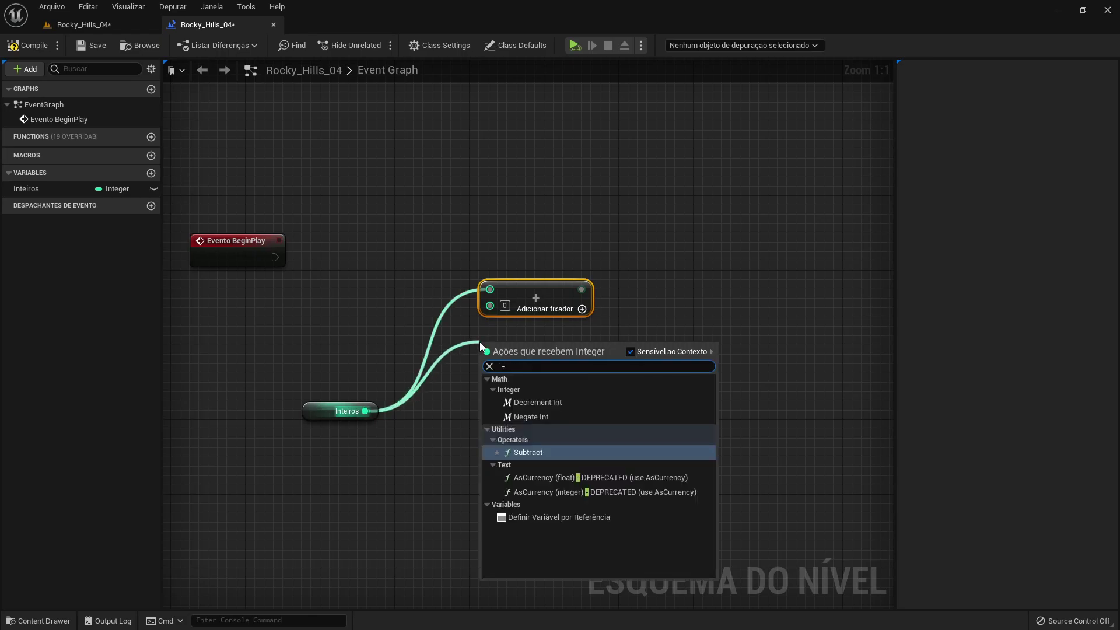
pyautogui.press('Return')
pyautogui.moveTo(365, 411); pyautogui.dragTo(479, 394)
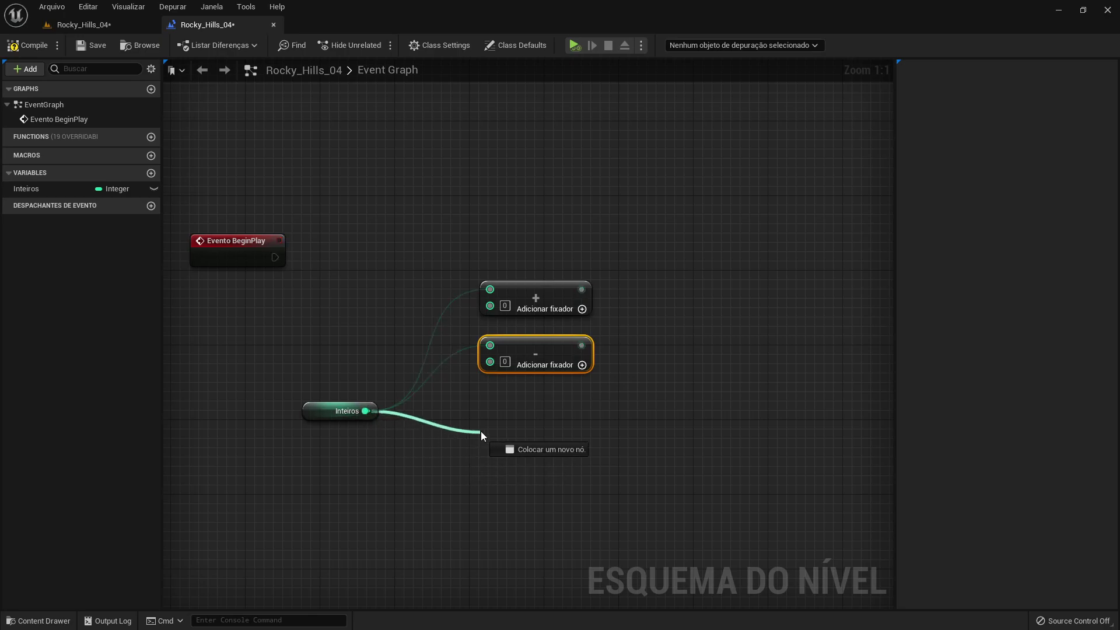
pyautogui.write('*')
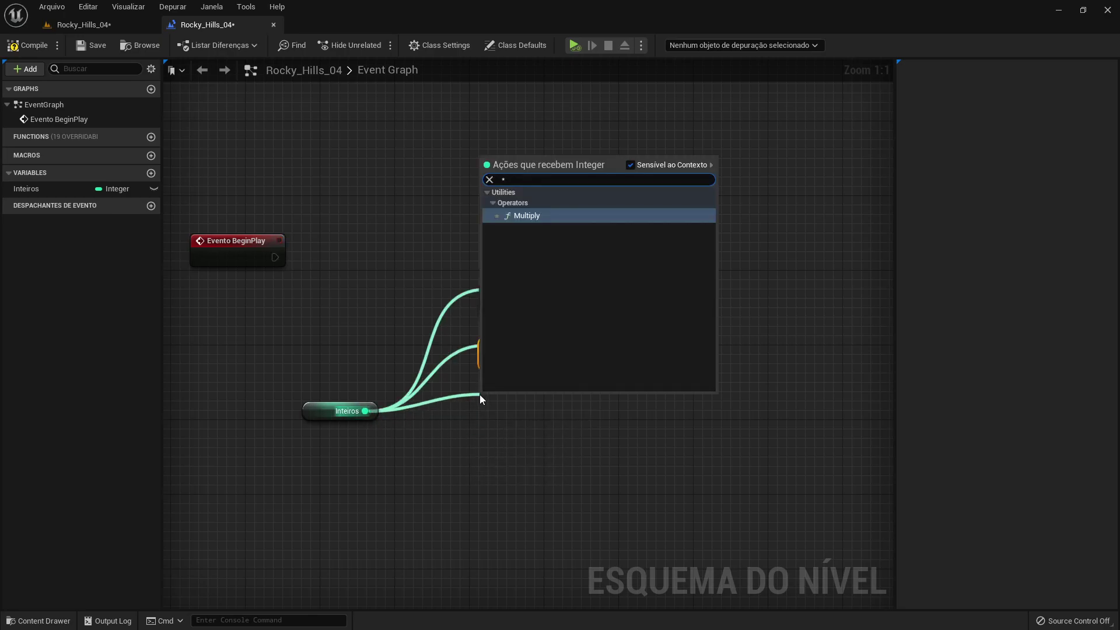
pyautogui.press('Return')
pyautogui.moveTo(366, 411); pyautogui.dragTo(479, 446)
pyautogui.write('/')
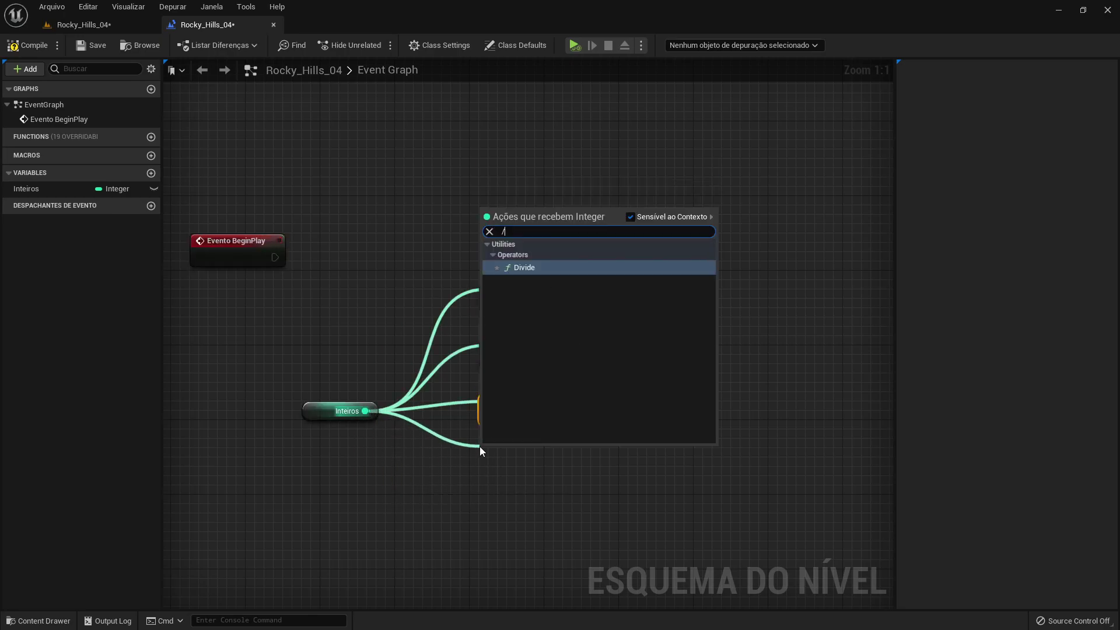
pyautogui.press('Return')
# - Add ==, > and < comparison nodes from Inteiros, then rearrange Inteiros and Evento BeginPlay
pyautogui.moveTo(366, 411); pyautogui.dragTo(480, 503)
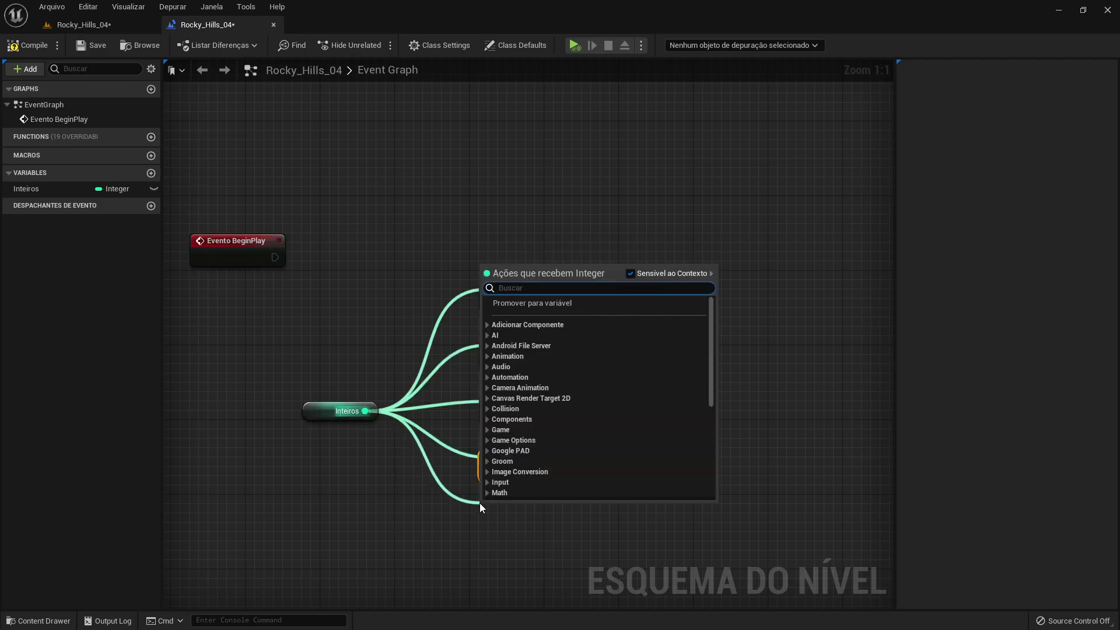
pyautogui.write('==')
pyautogui.press('Return')
pyautogui.moveTo(480, 503); pyautogui.dragTo(459, 391, button='right')
pyautogui.moveTo(345, 298); pyautogui.dragTo(461, 447)
pyautogui.write('>')
pyautogui.press('Return')
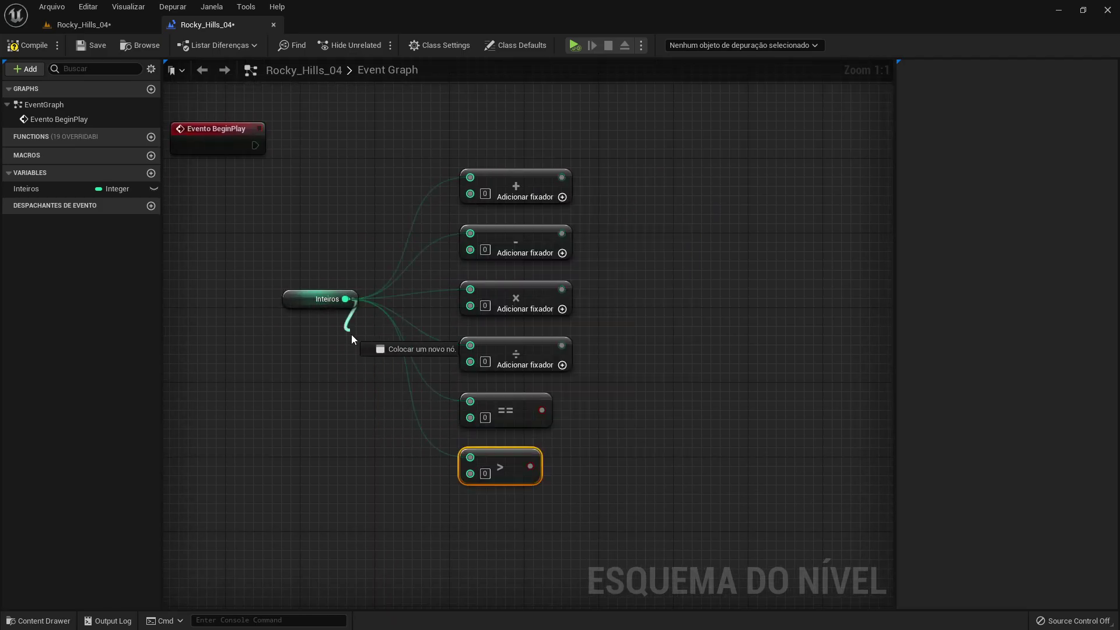
pyautogui.moveTo(345, 298); pyautogui.dragTo(459, 503)
pyautogui.write('<')
pyautogui.press('Return')
pyautogui.moveTo(460, 503); pyautogui.dragTo(446, 542, button='right')
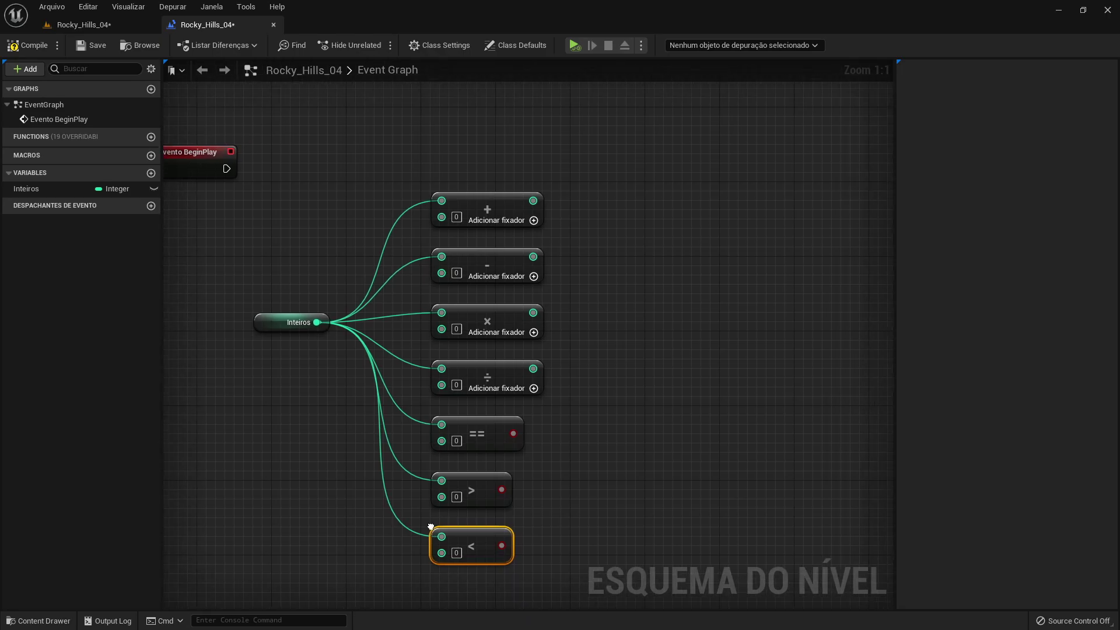
pyautogui.moveTo(280, 345); pyautogui.dragTo(250, 392)
pyautogui.moveTo(203, 180); pyautogui.dragTo(259, 171)
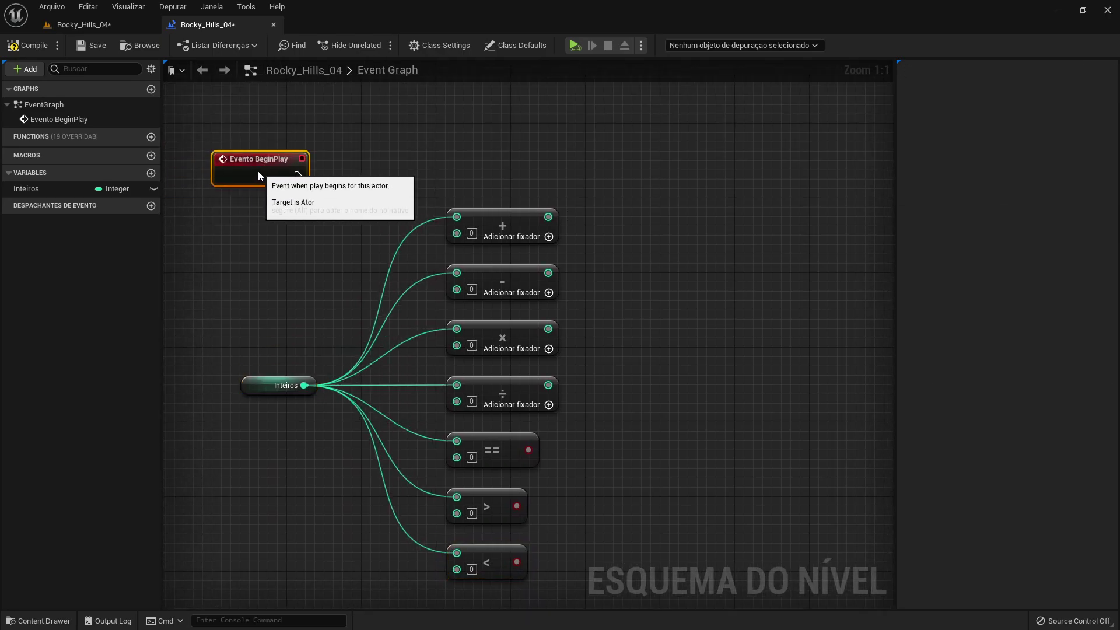
# - Set the + node's second value to 1
pyautogui.click(303, 250)
pyautogui.click(525, 215)
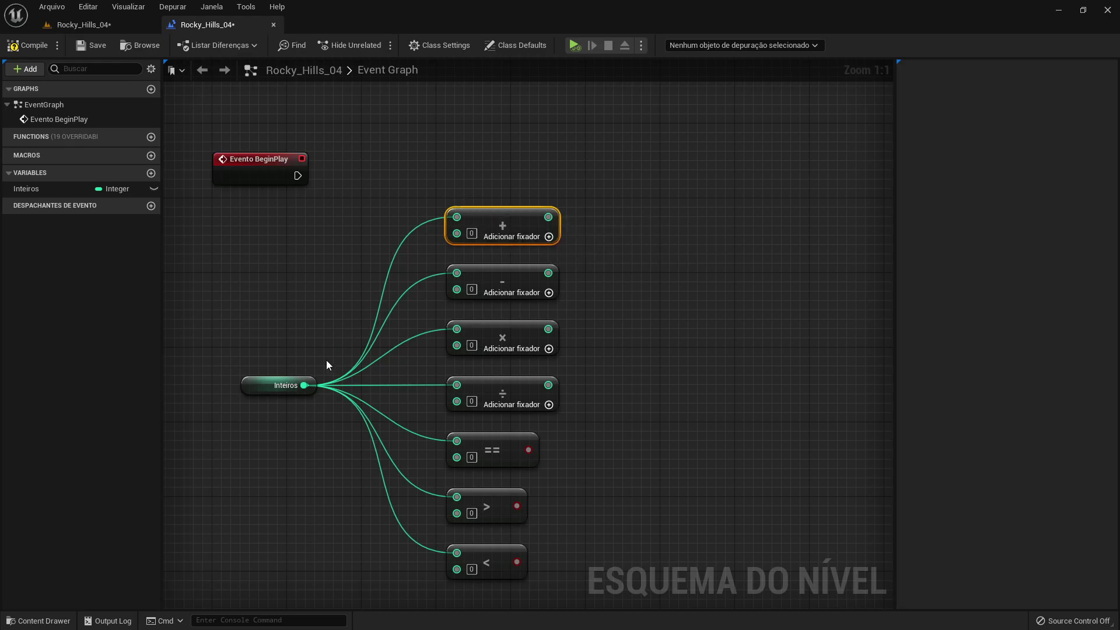
pyautogui.click(289, 386)
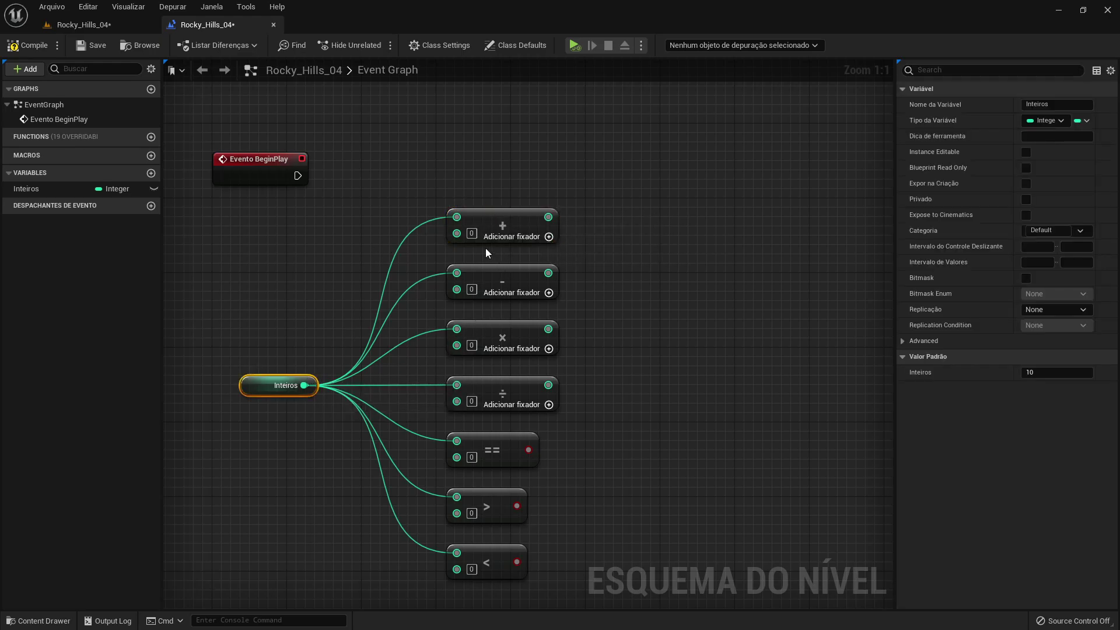
pyautogui.click(472, 233)
pyautogui.write('1')
pyautogui.click(563, 236)
pyautogui.moveTo(548, 217); pyautogui.dragTo(593, 192)
pyautogui.click(590, 210)
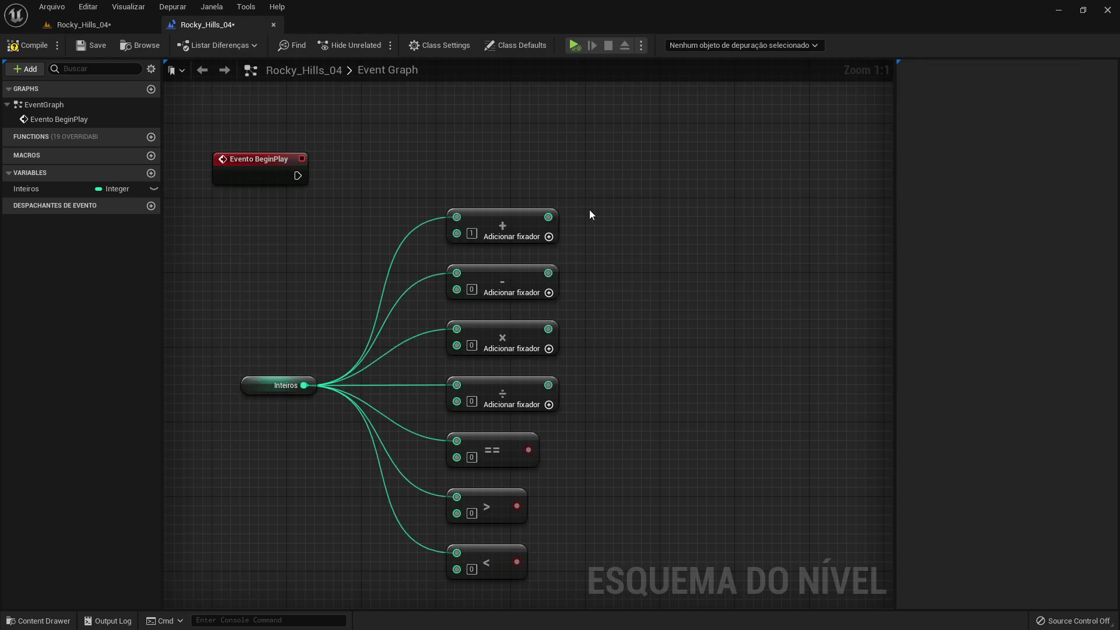
# - Add a Ramificação (Branch) node whose Condition is driven by the > result
pyautogui.moveTo(586, 298); pyautogui.dragTo(491, 412)
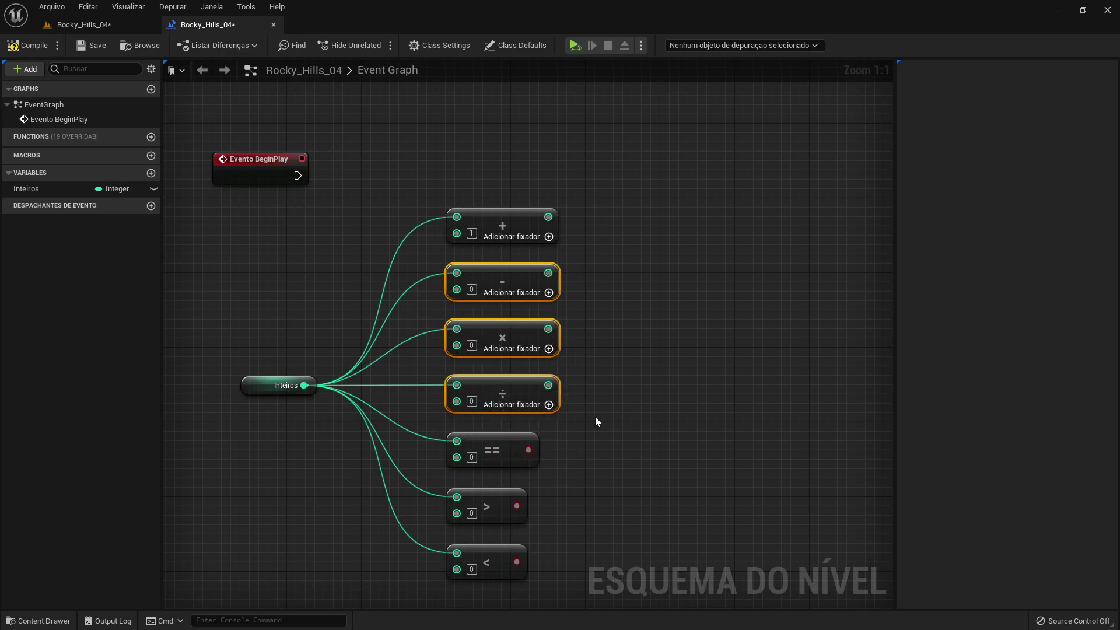
pyautogui.click(576, 497)
pyautogui.moveTo(529, 450); pyautogui.dragTo(615, 431)
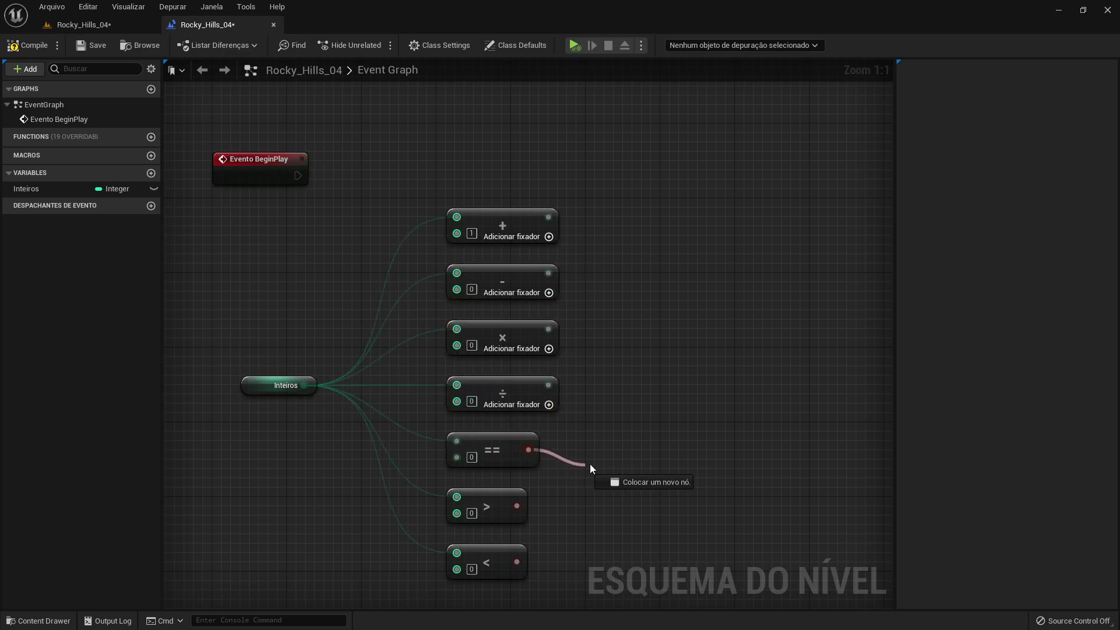
pyautogui.write('branch')
pyautogui.press('Return')
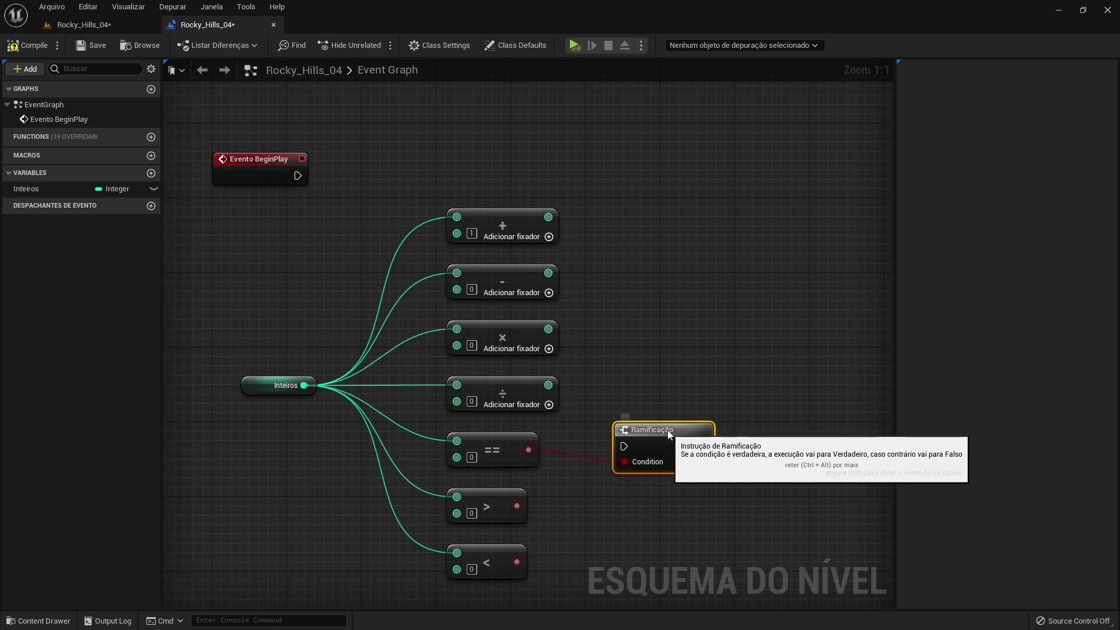
pyautogui.moveTo(517, 562); pyautogui.dragTo(624, 452)
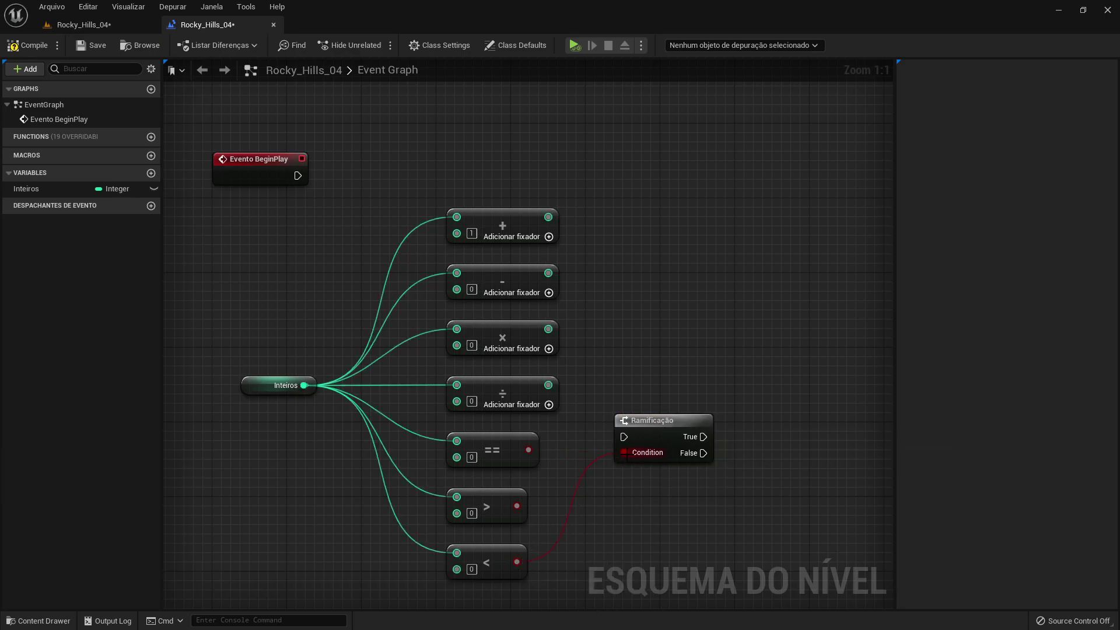
pyautogui.moveTo(517, 506); pyautogui.dragTo(624, 453)
pyautogui.moveTo(703, 437)
pyautogui.mouseDown()
pyautogui.moveTo(737, 412)
pyautogui.moveTo(704, 436)
pyautogui.mouseUp()
pyautogui.moveTo(703, 453)
pyautogui.mouseDown()
pyautogui.moveTo(733, 484)
pyautogui.moveTo(704, 452)
pyautogui.mouseUp()
# - Add a DEFINIR Inteiros node taking the + node's output
pyautogui.moveTo(33, 189); pyautogui.dragTo(621, 177)
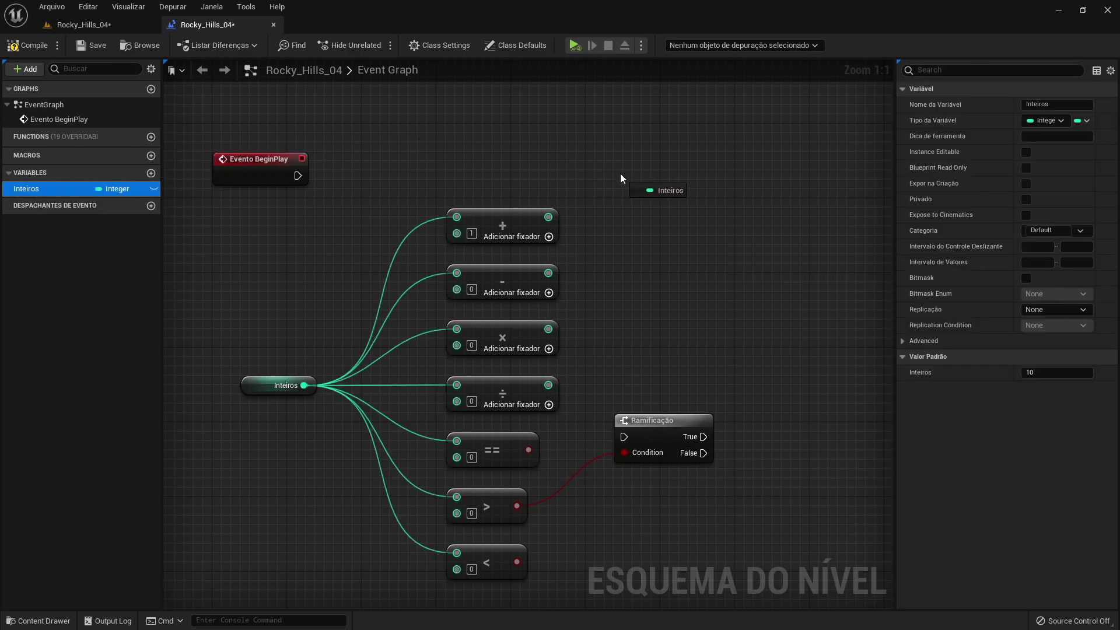
pyautogui.click(651, 210)
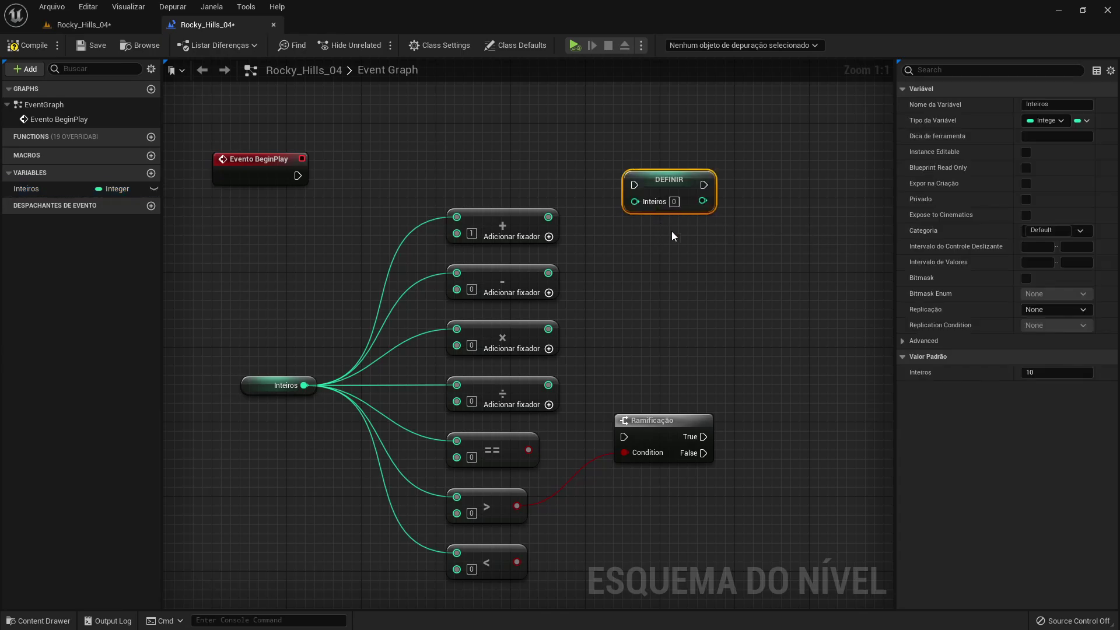
pyautogui.moveTo(635, 202); pyautogui.dragTo(550, 217)
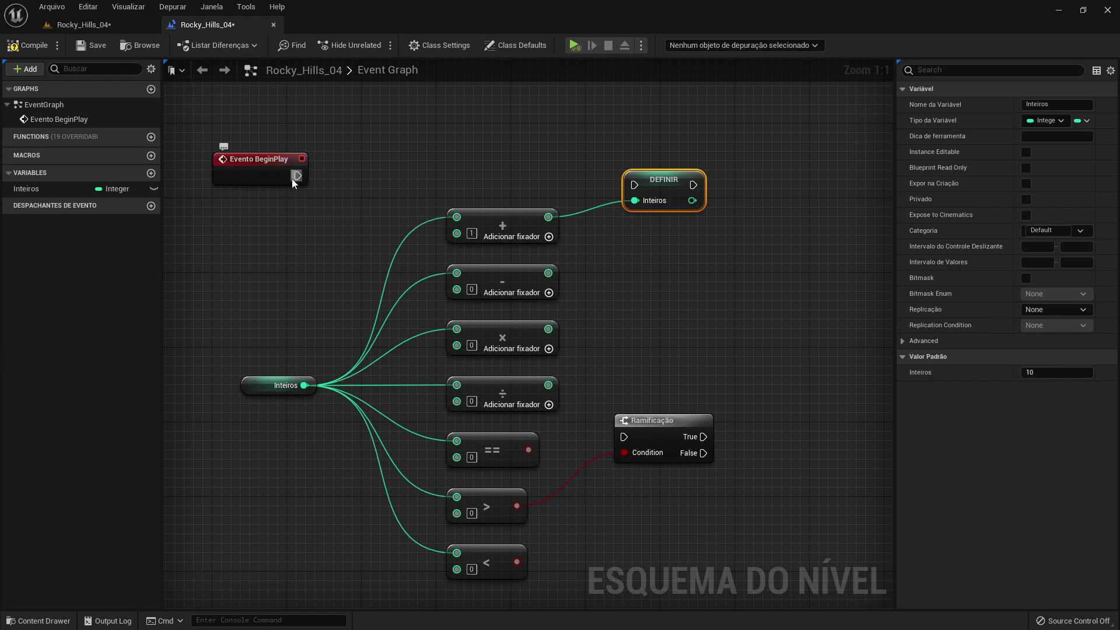
# - Wire Evento BeginPlay into DEFINIR Inteiros, then delete and restore the unused operators and Branch
pyautogui.moveTo(298, 176); pyautogui.dragTo(356, 142)
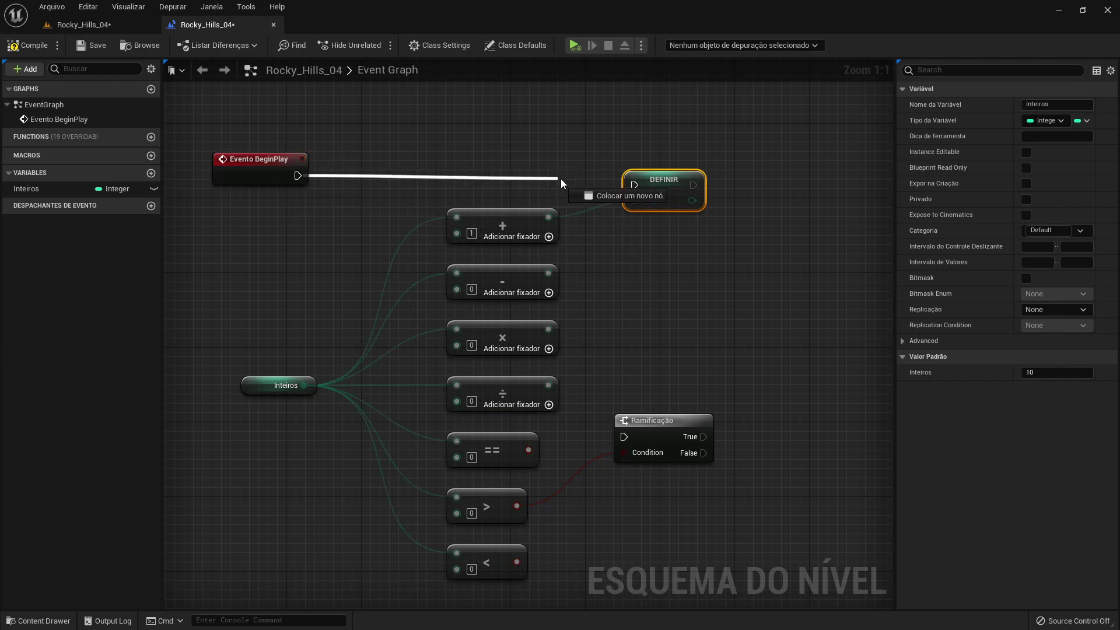
pyautogui.moveTo(448, 147); pyautogui.dragTo(633, 185)
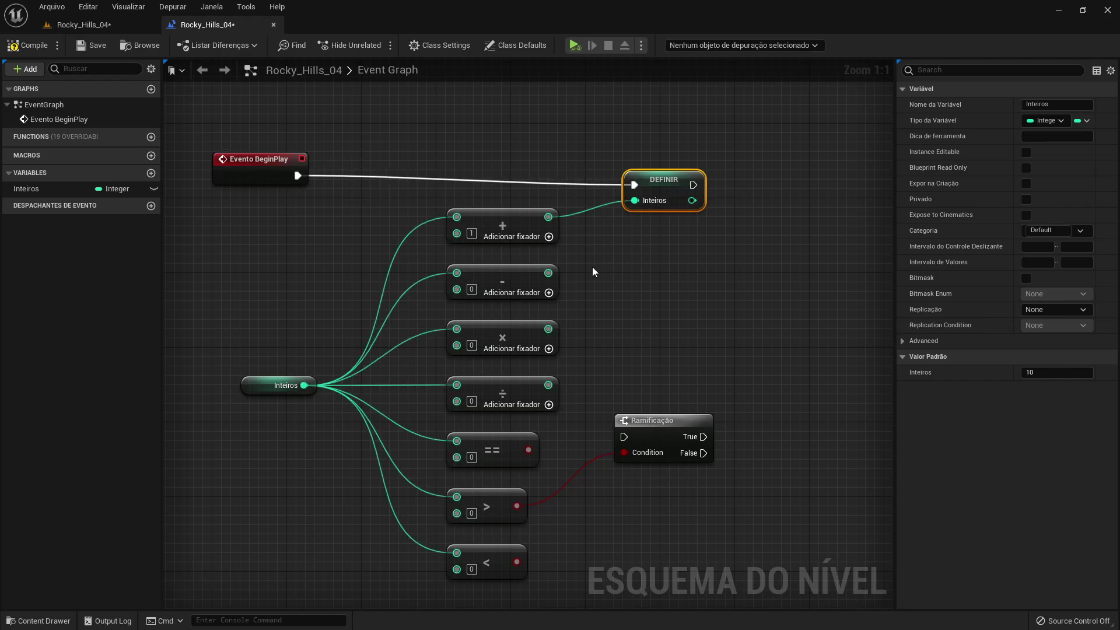
pyautogui.click(264, 383)
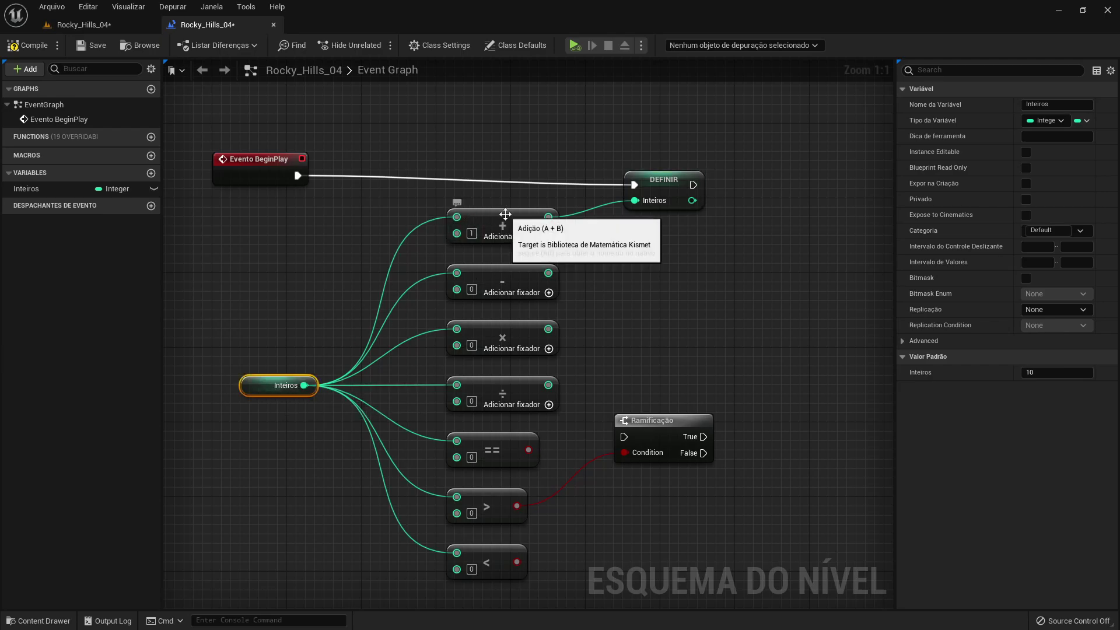
pyautogui.click(505, 214)
pyautogui.click(665, 188)
pyautogui.click(733, 217)
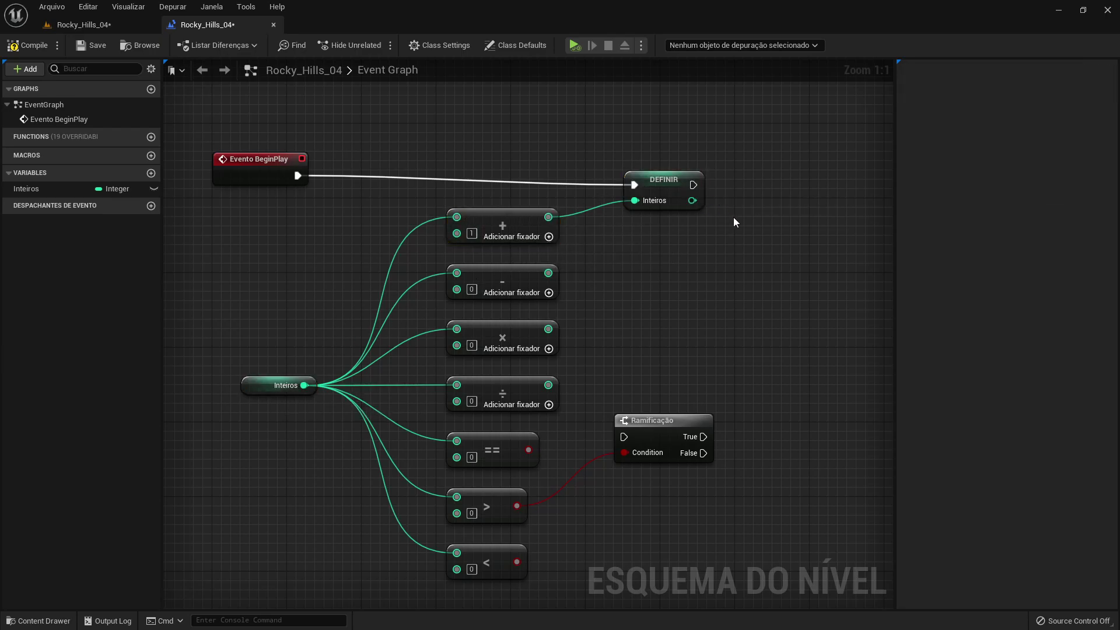
pyautogui.moveTo(706, 275); pyautogui.dragTo(464, 575)
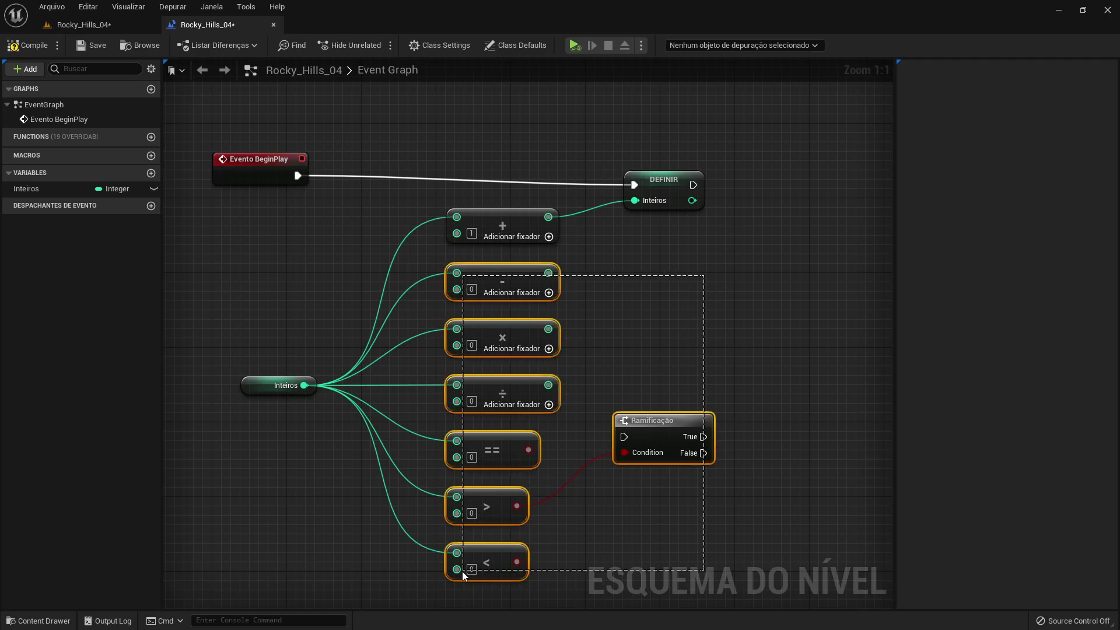
pyautogui.press('Delete')
pyautogui.hotkey('ctrl', 'z')
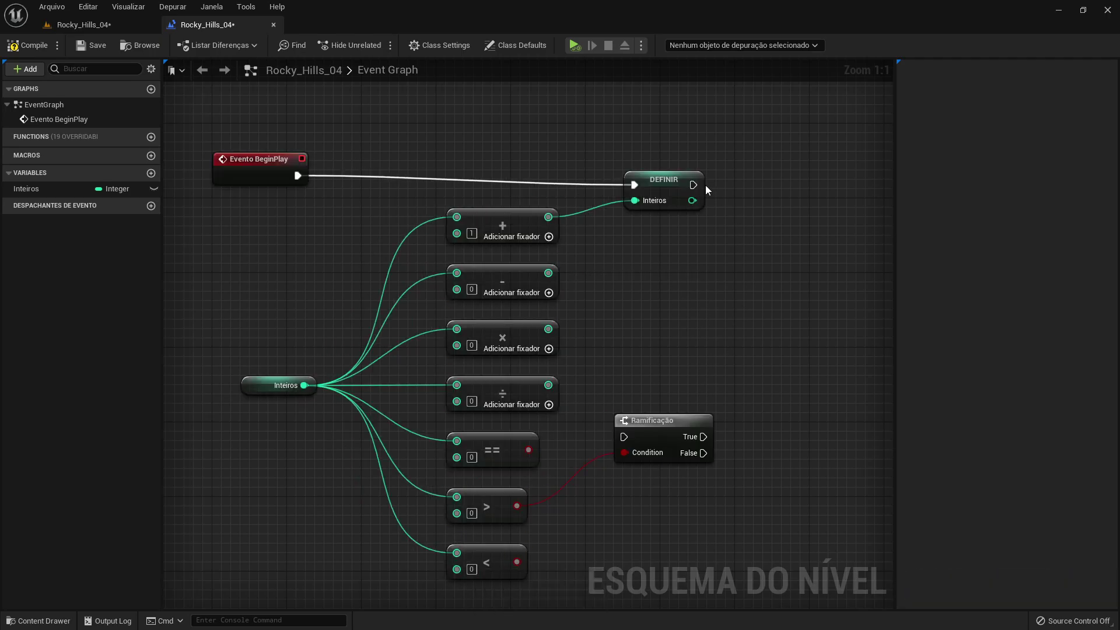
# - Add a 1.0-second Atraso after DEFINIR with its Completed output looping back into DEFINIR
pyautogui.moveTo(694, 185); pyautogui.dragTo(730, 184)
pyautogui.write('atra')
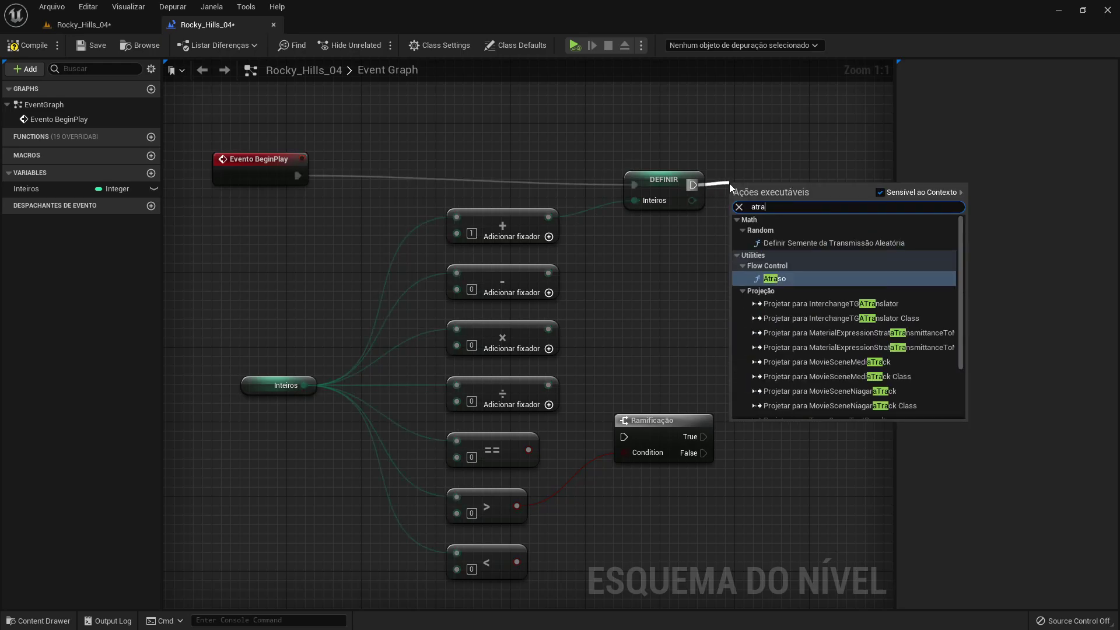
pyautogui.write('so')
pyautogui.press('Return')
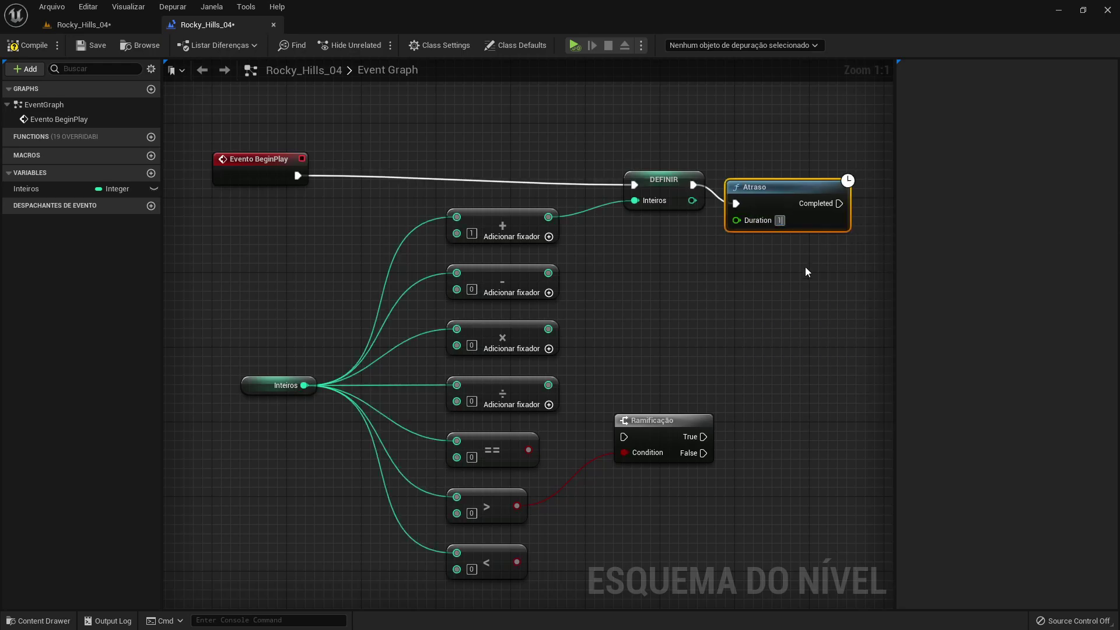
pyautogui.moveTo(839, 203); pyautogui.dragTo(524, 185)
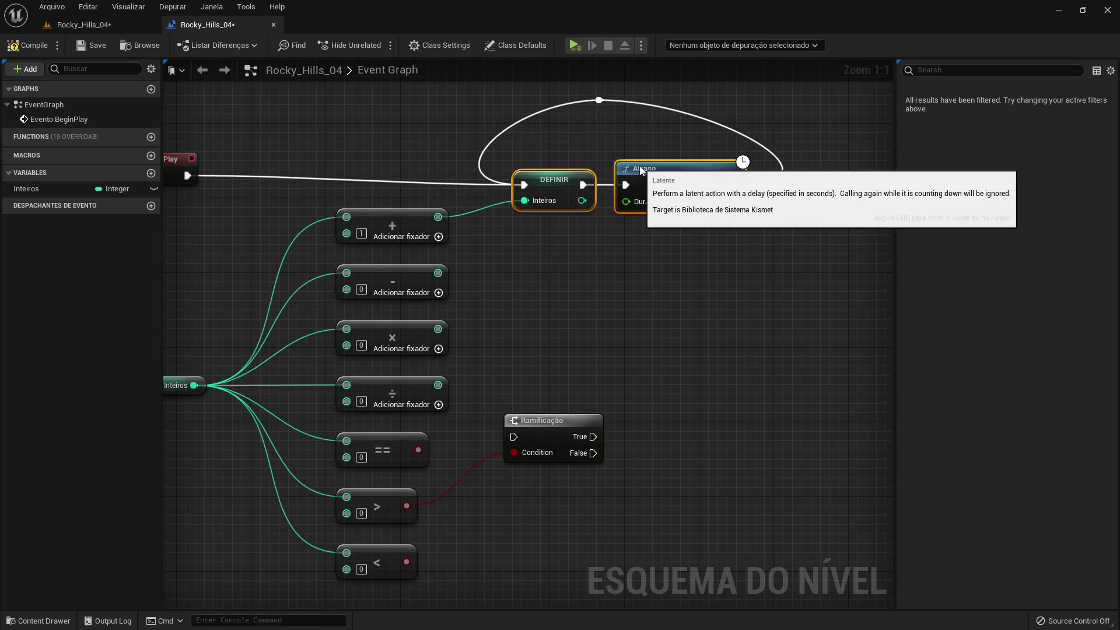
pyautogui.scroll(-1, 826, 268)
pyautogui.click(826, 268)
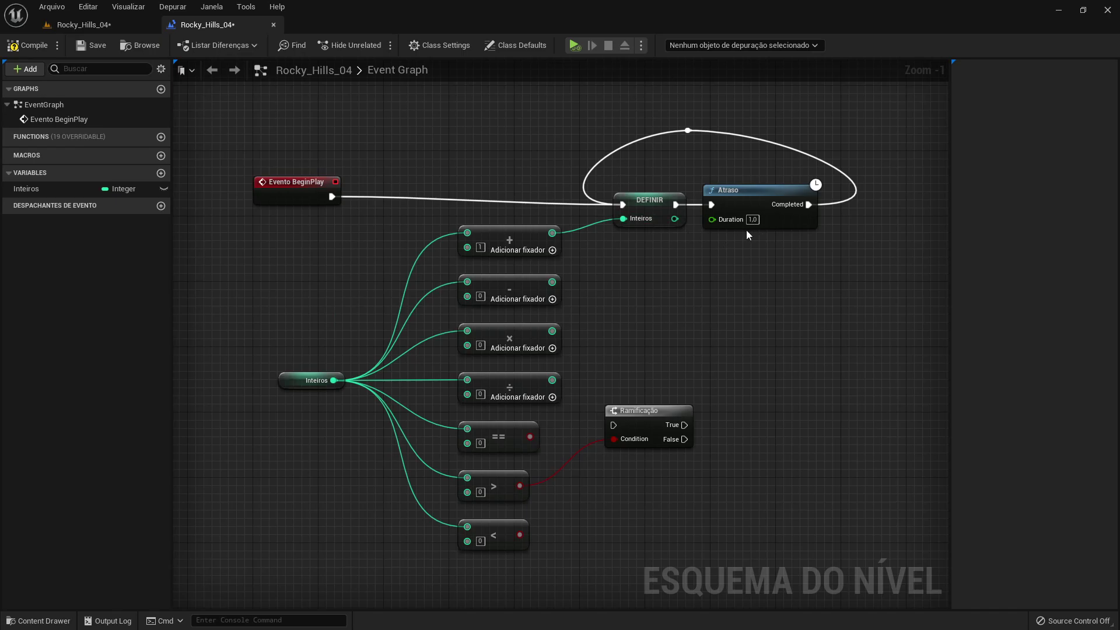
# - Compile, debug Rocky_Hills_0414, and play to watch Inteiros climb from 12 to 18
pyautogui.click(32, 52)
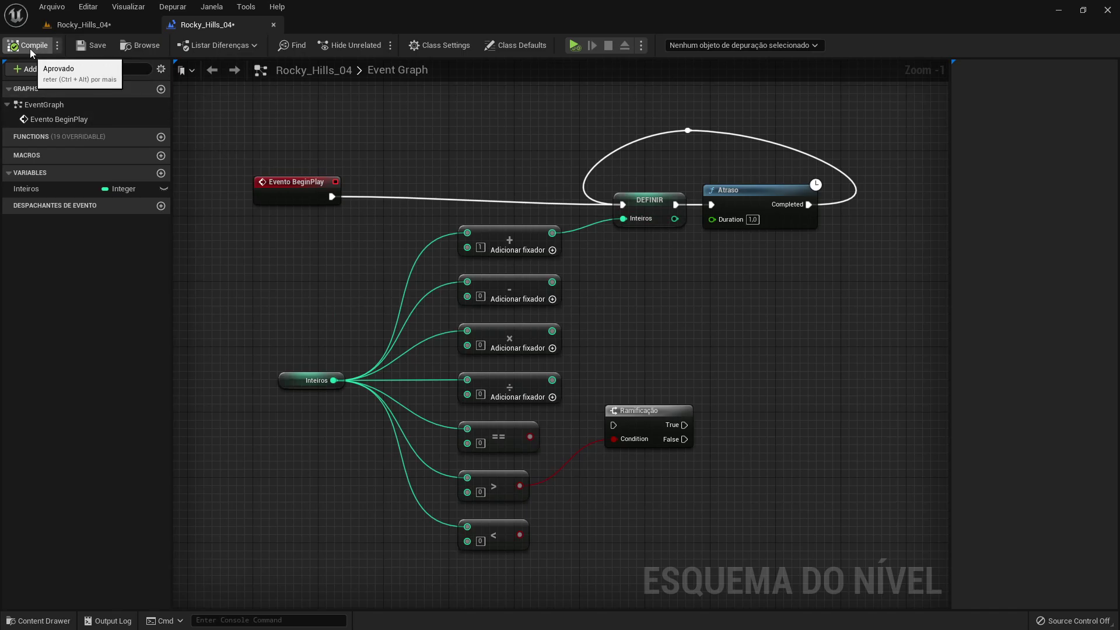
pyautogui.click(815, 46)
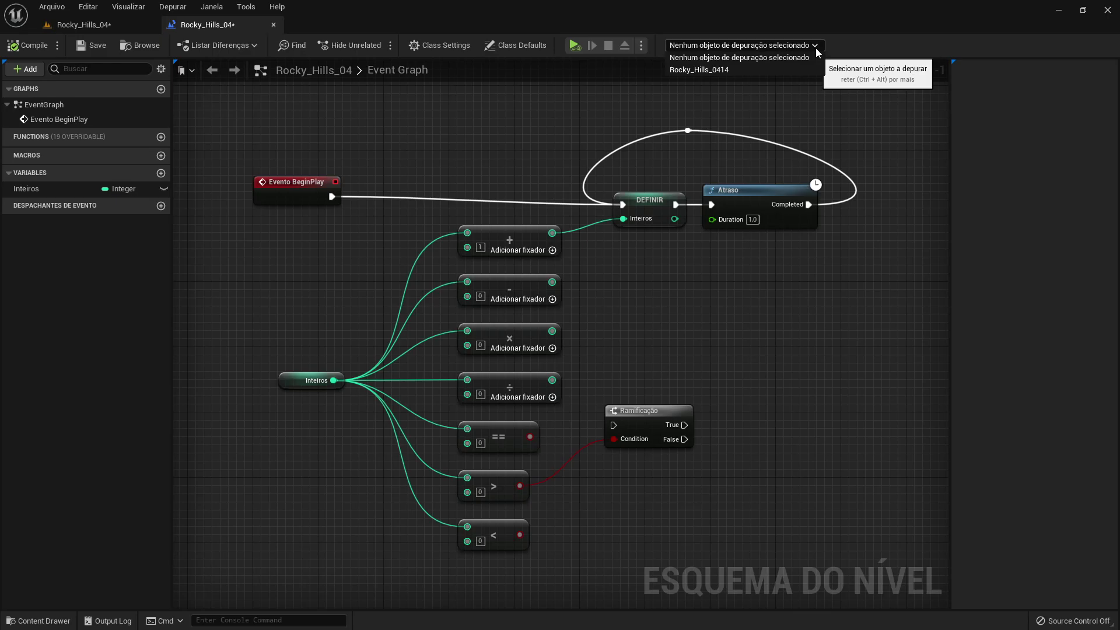
pyautogui.click(710, 72)
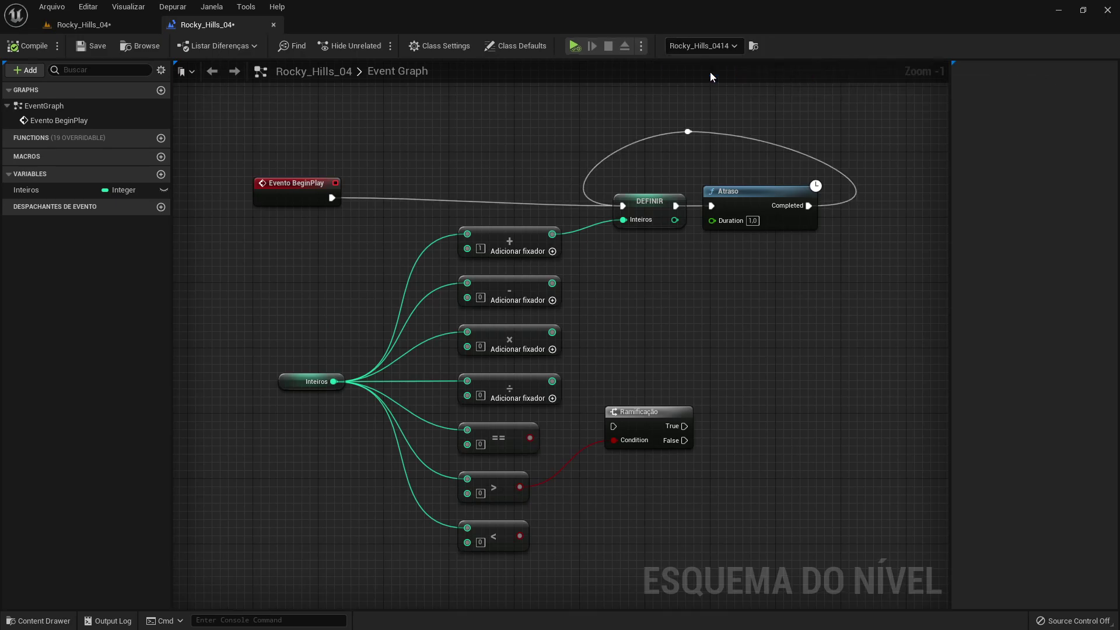
pyautogui.click(574, 46)
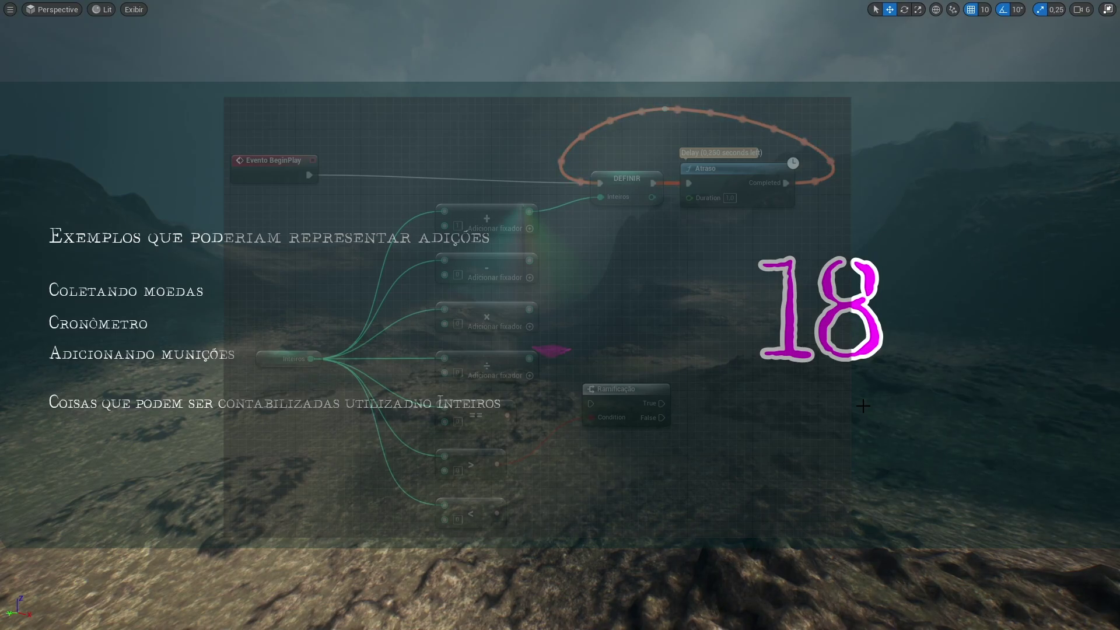
pyautogui.press('Escape')
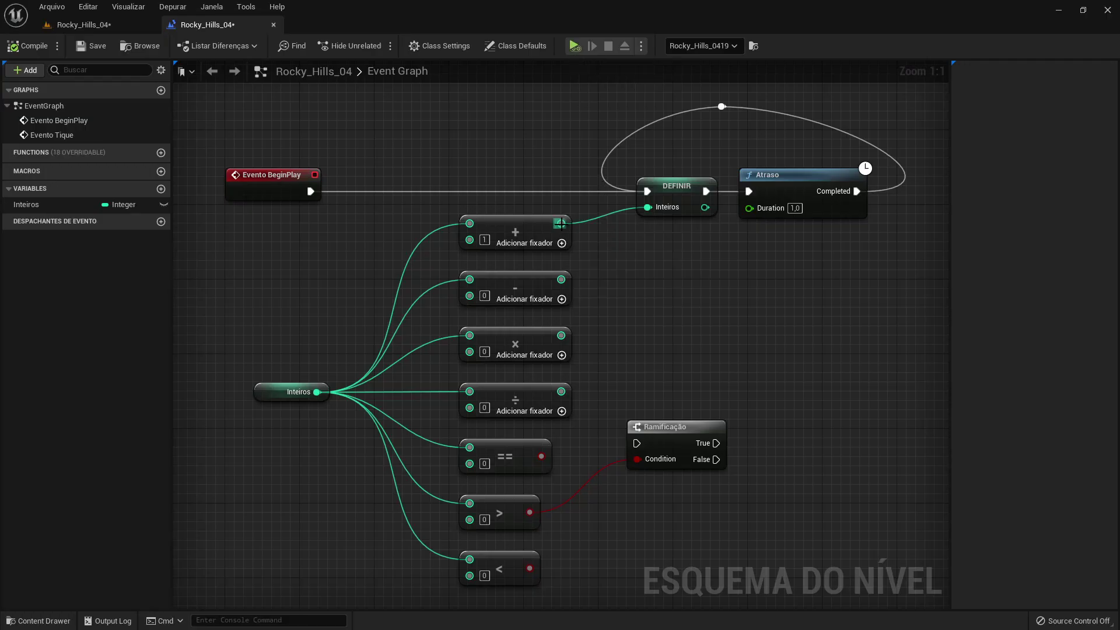
# - Feed DEFINIR from the − node subtracting 20, compile, and play to see Inteiros fall to -70
pyautogui.keyDown('ctrl'); pyautogui.moveTo(561, 223); pyautogui.dragTo(562, 283); pyautogui.keyUp('ctrl')
pyautogui.click(485, 296)
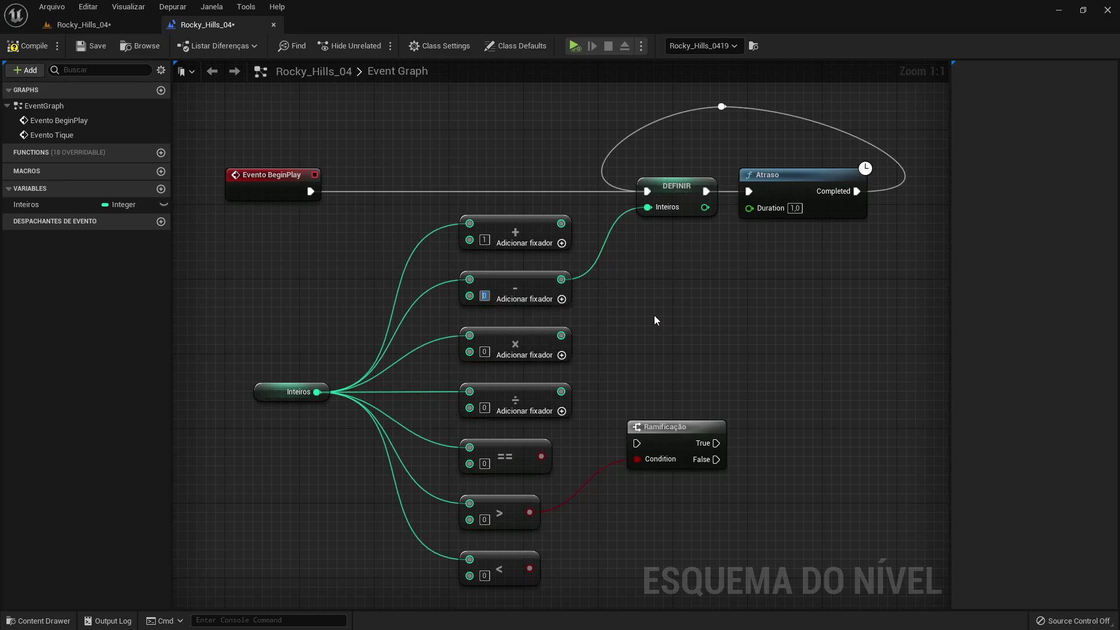
pyautogui.write('20')
pyautogui.click(23, 49)
pyautogui.click(574, 46)
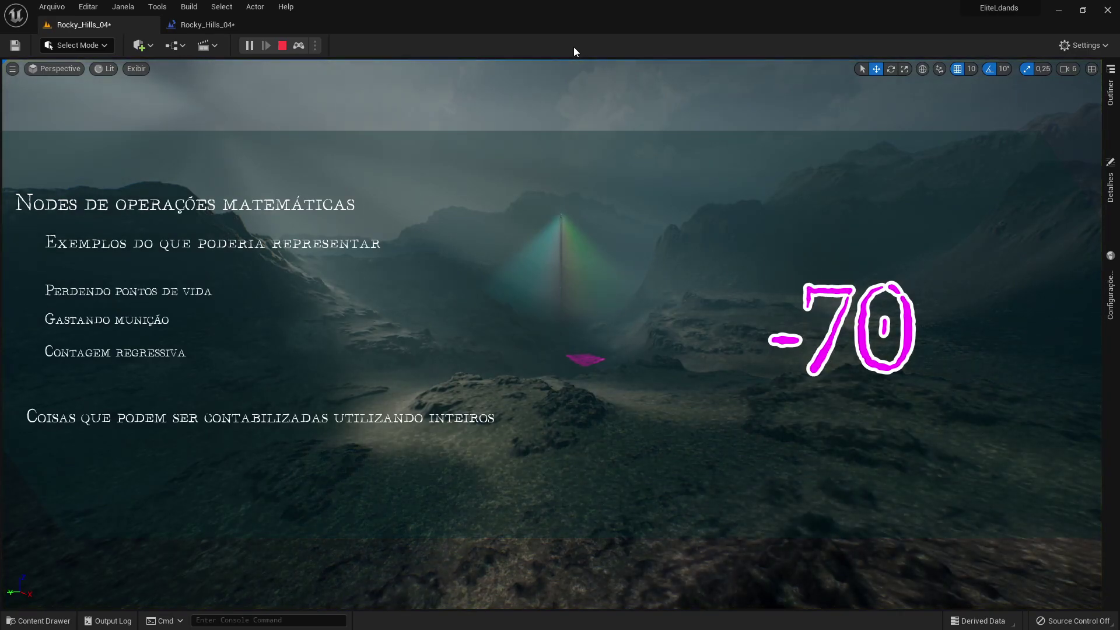
# - Stop the simulation and feed the × node's result, Inteiros times 55, into DEFINIR's Inteiros pin
pyautogui.press('Escape')
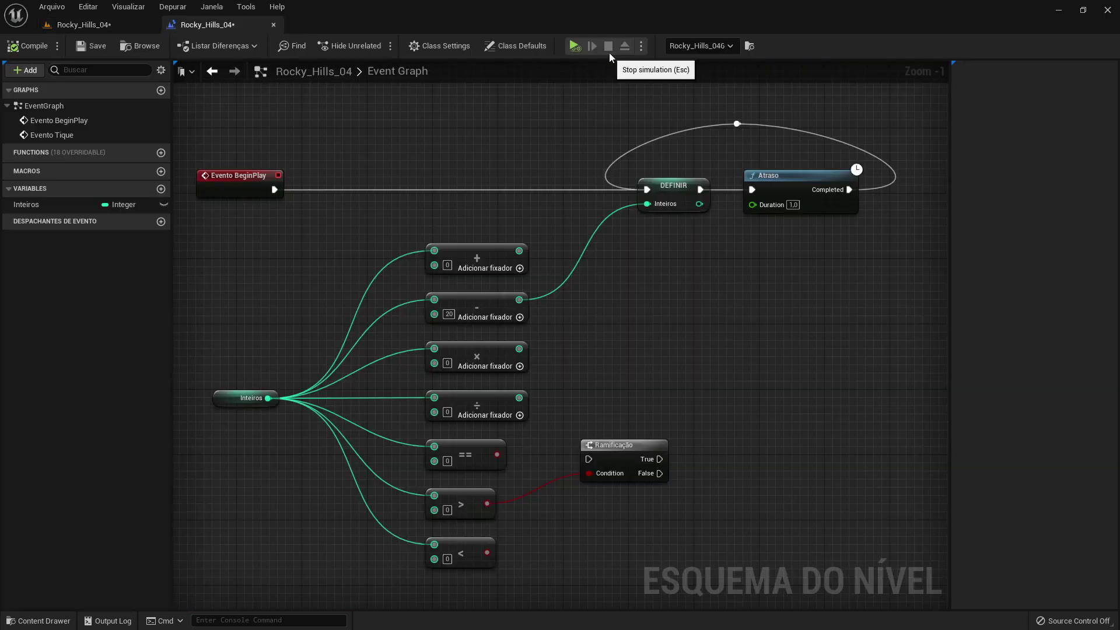
pyautogui.rightClick(519, 302)
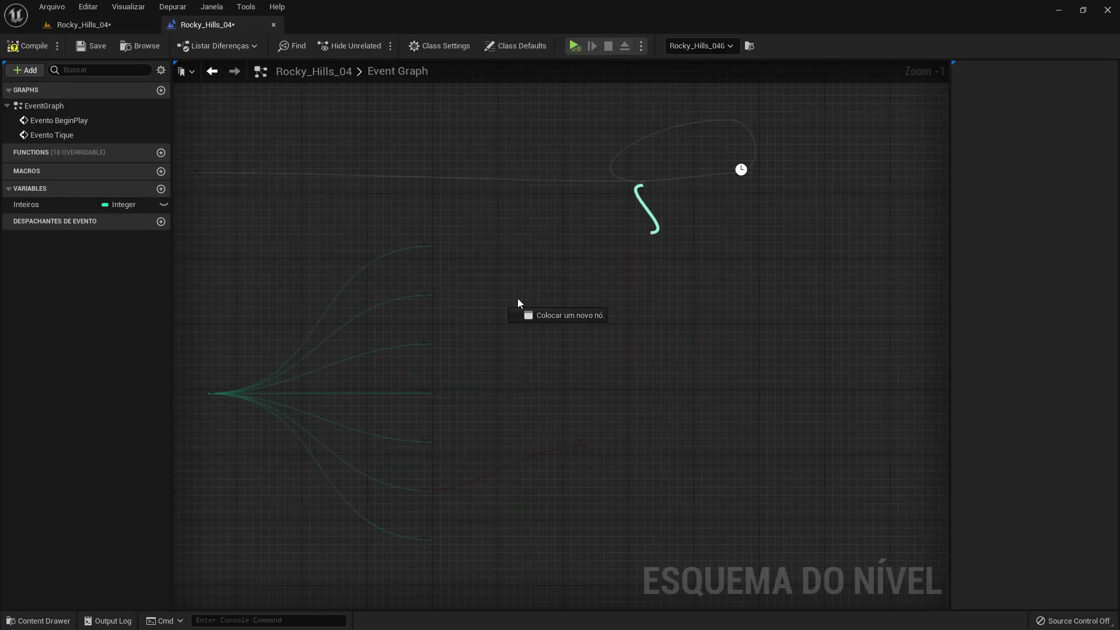
pyautogui.moveTo(519, 303); pyautogui.dragTo(520, 349)
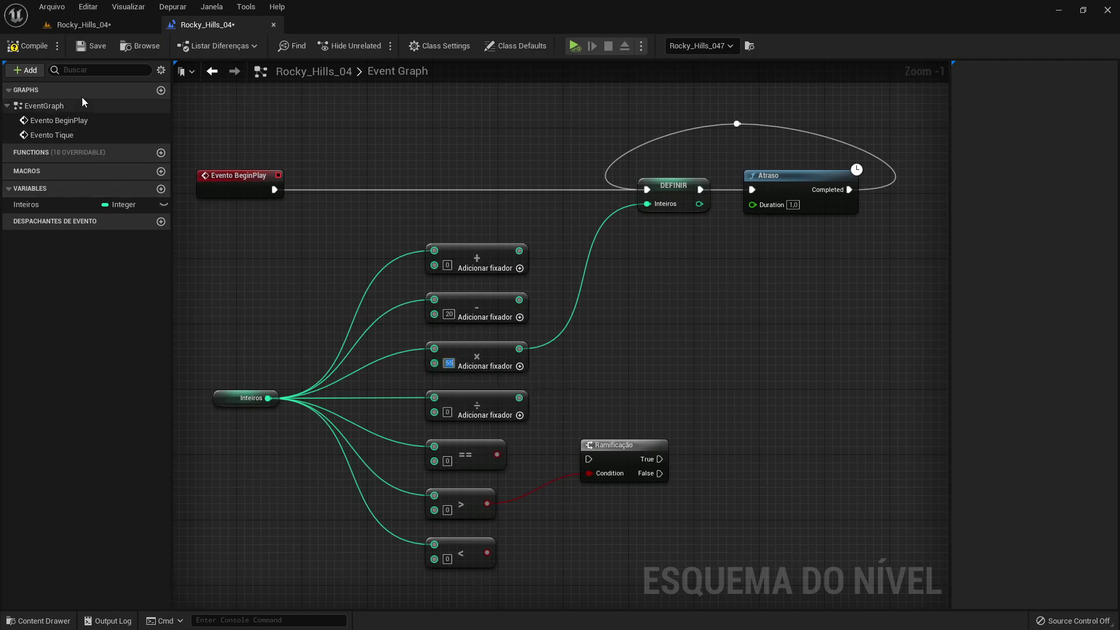
# - Compile and play-test the level, watching the counter reach 91.506.250
pyautogui.click(29, 51)
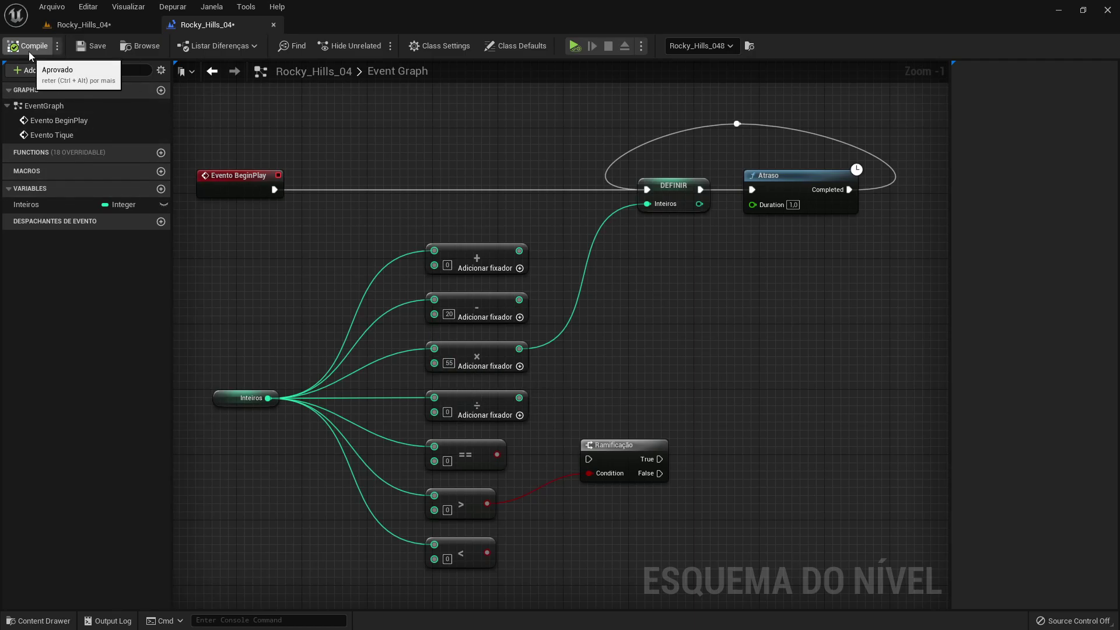
pyautogui.click(573, 49)
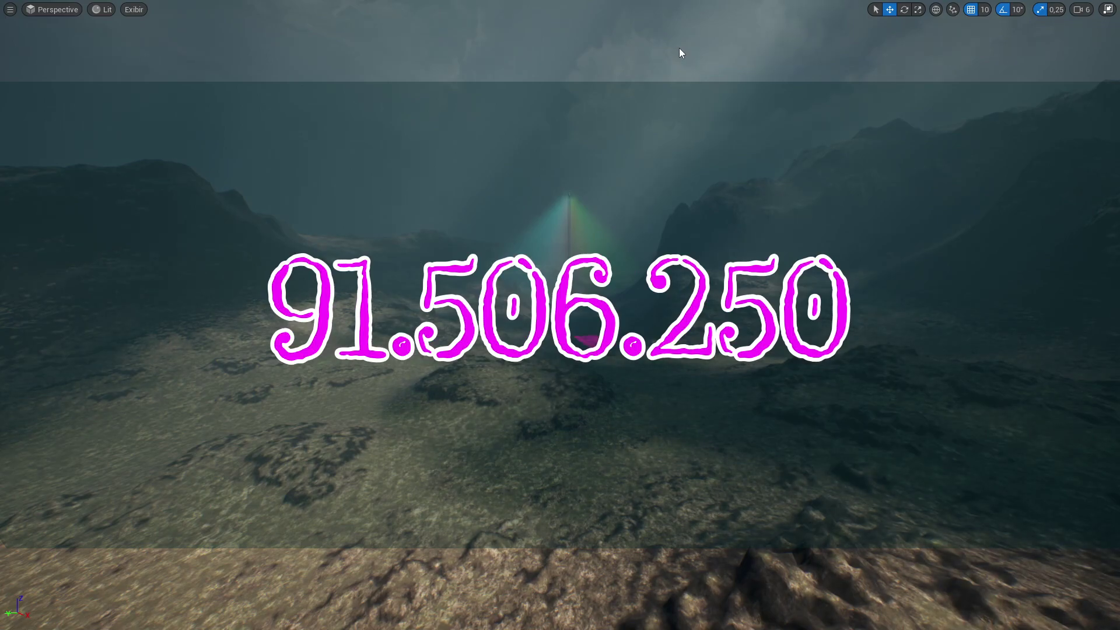
pyautogui.press('Escape')
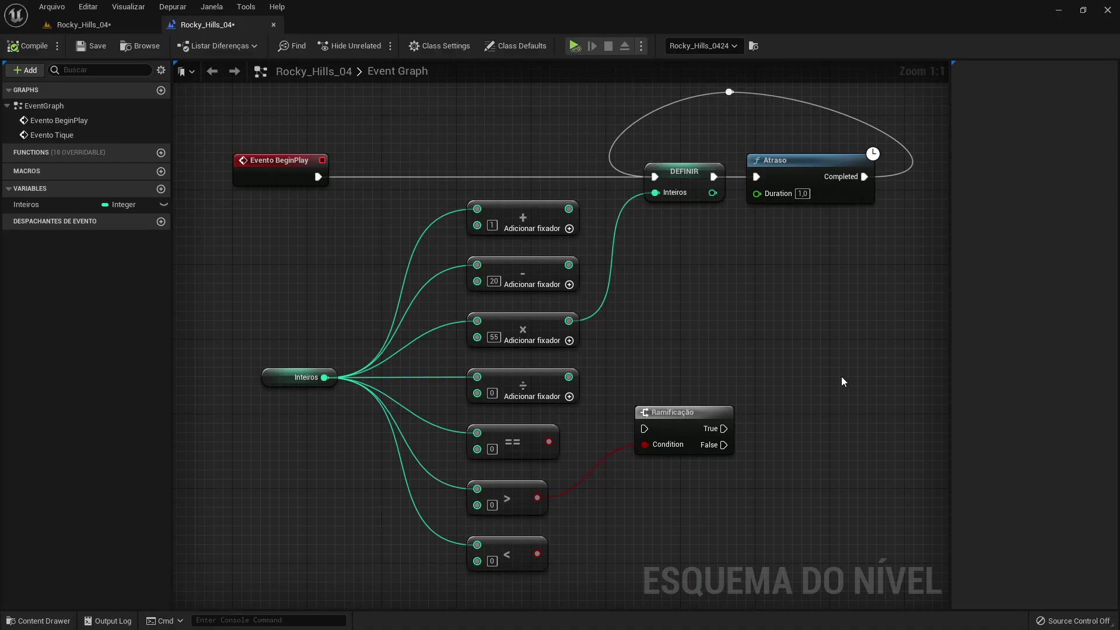
# - Delete the math, DEFINIR, Atraso and reroute nodes, then regroup the comparisons, Ramificação and BeginPlay
pyautogui.moveTo(839, 394); pyautogui.dragTo(502, 91)
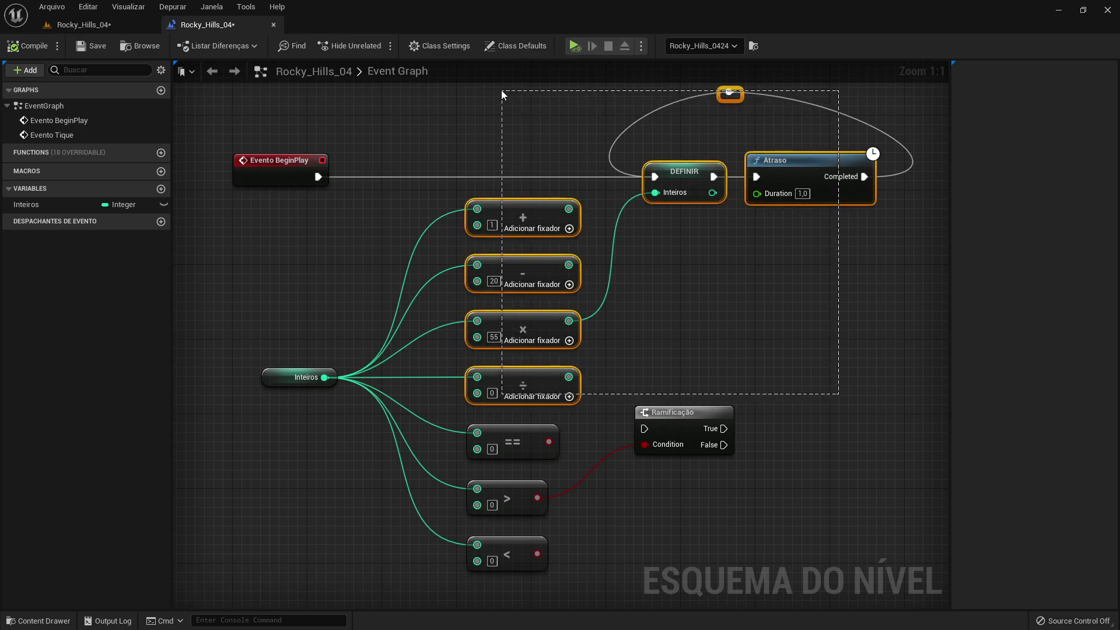
pyautogui.press('Delete')
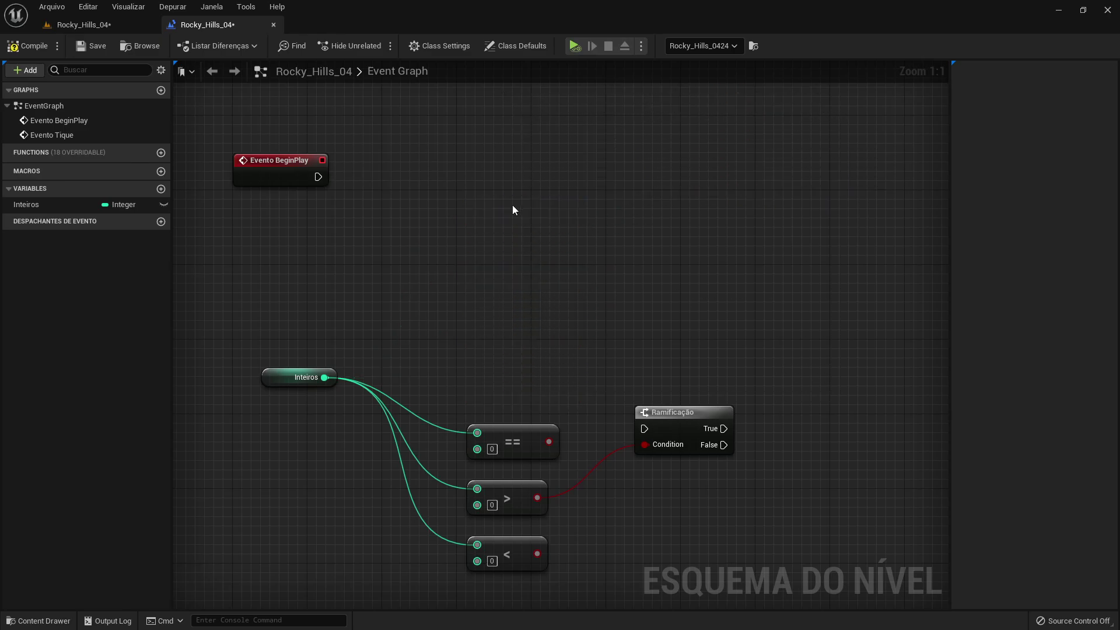
pyautogui.moveTo(550, 553)
pyautogui.mouseDown()
pyautogui.moveTo(523, 443)
pyautogui.moveTo(523, 319)
pyautogui.mouseUp()
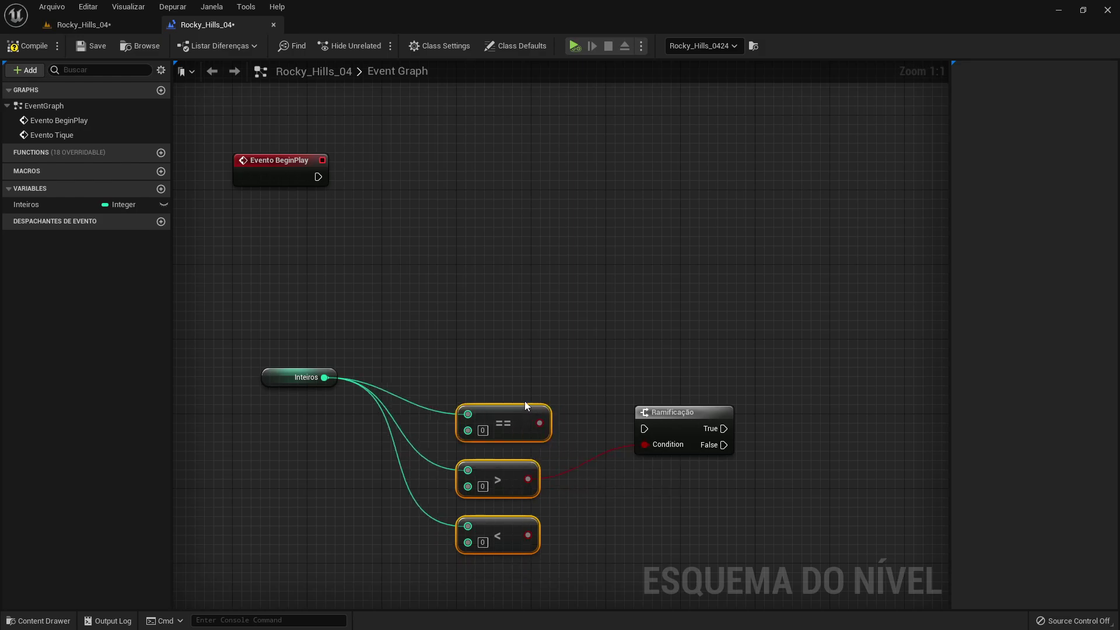
pyautogui.moveTo(704, 416); pyautogui.dragTo(722, 202)
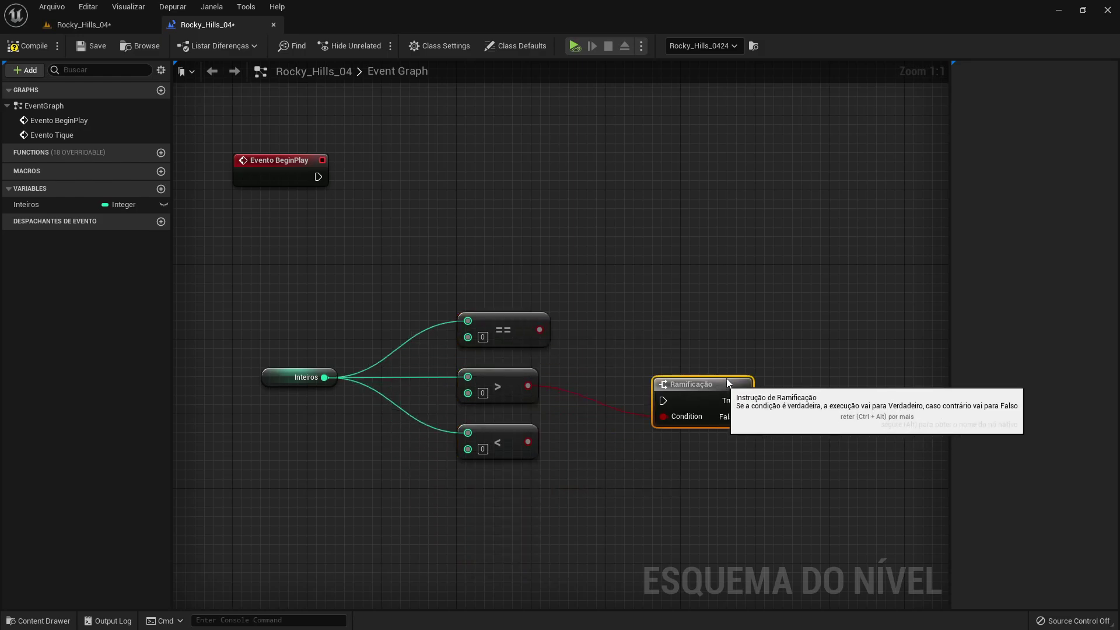
pyautogui.moveTo(259, 171); pyautogui.dragTo(267, 216)
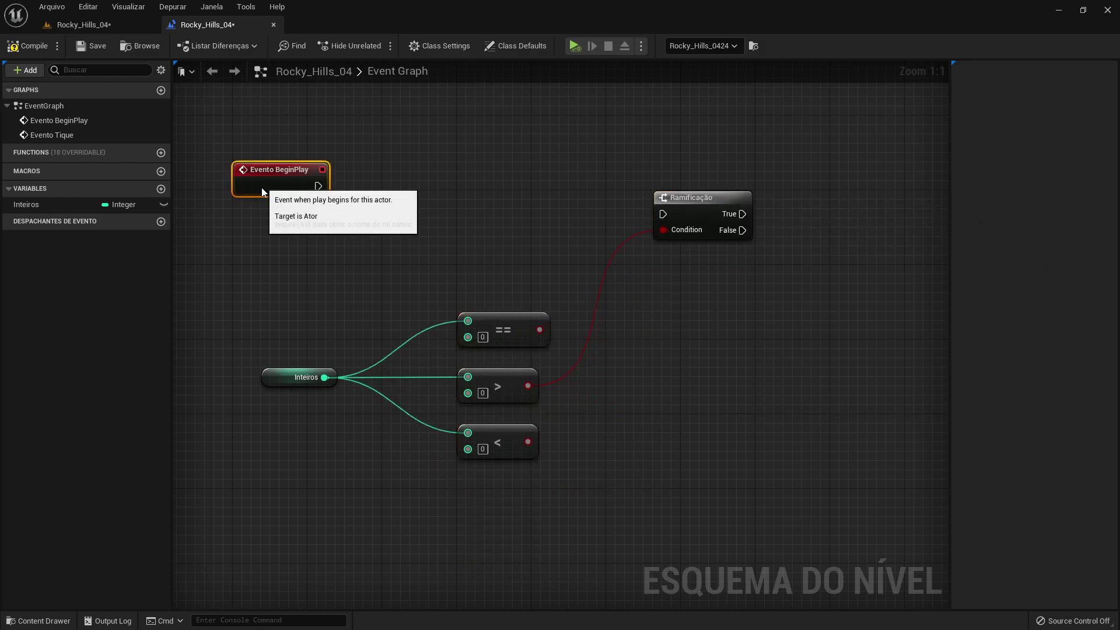
pyautogui.click(421, 282)
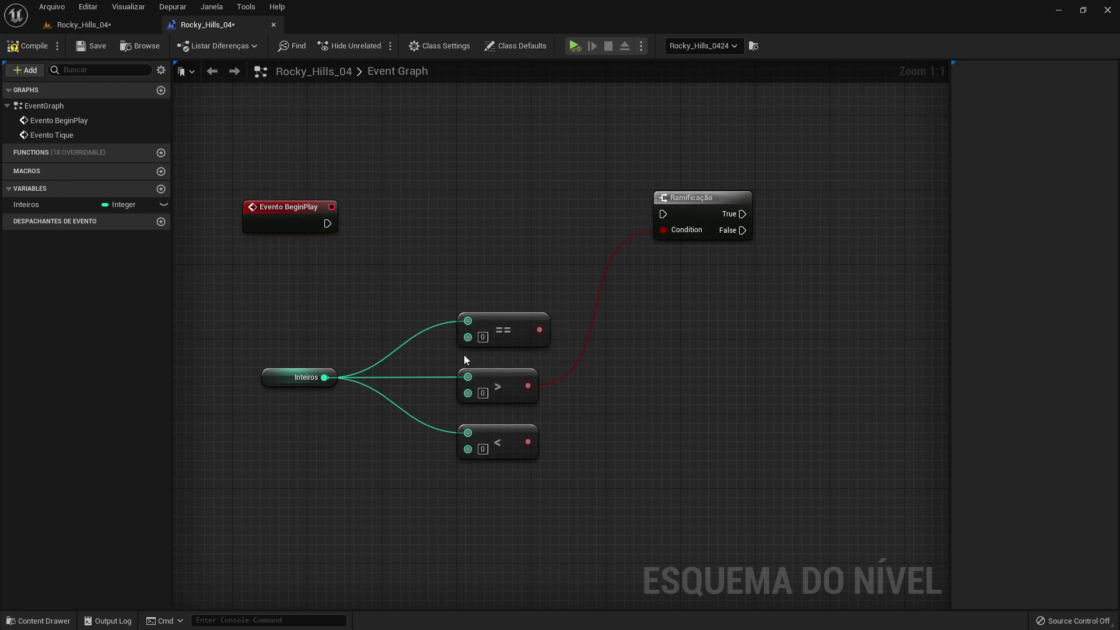
pyautogui.click(503, 372)
pyautogui.click(320, 382)
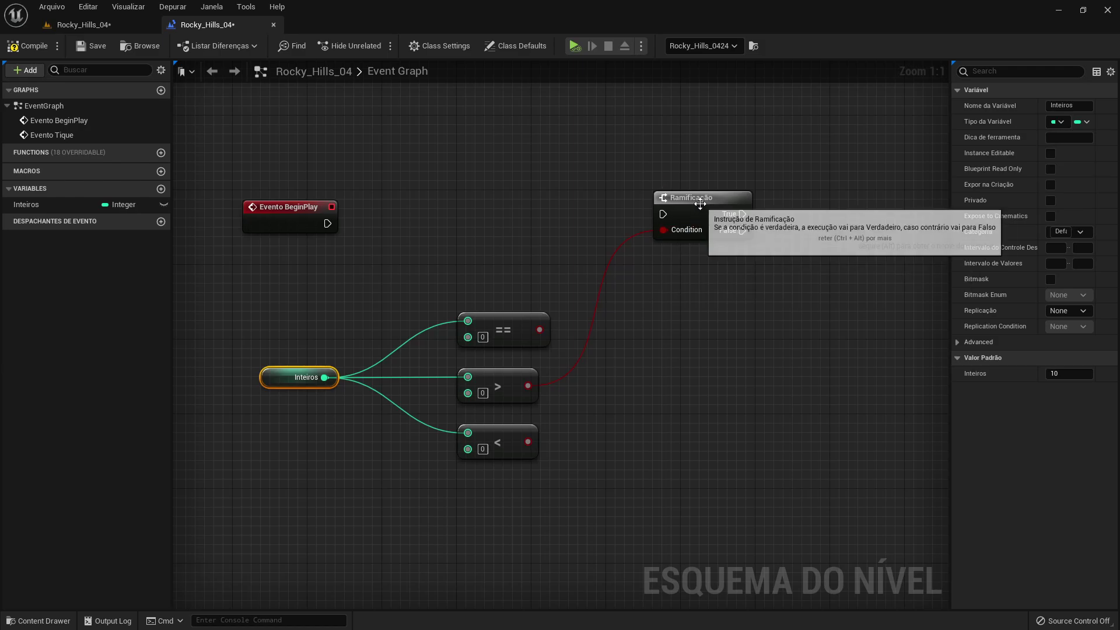
# - Connect BeginPlay to Ramificação and add a Print Text printing 'Vivo' on True
pyautogui.moveTo(701, 200)
pyautogui.mouseDown()
pyautogui.moveTo(626, 220)
pyautogui.moveTo(326, 223)
pyautogui.mouseUp()
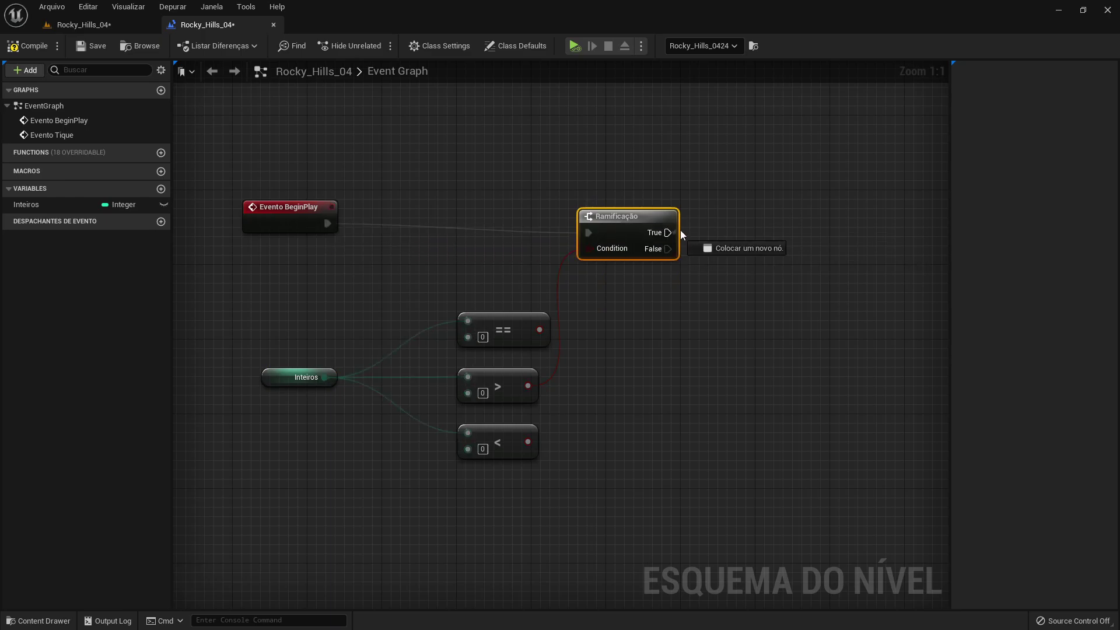
pyautogui.moveTo(669, 232); pyautogui.dragTo(730, 148)
pyautogui.write('print')
pyautogui.press('Return')
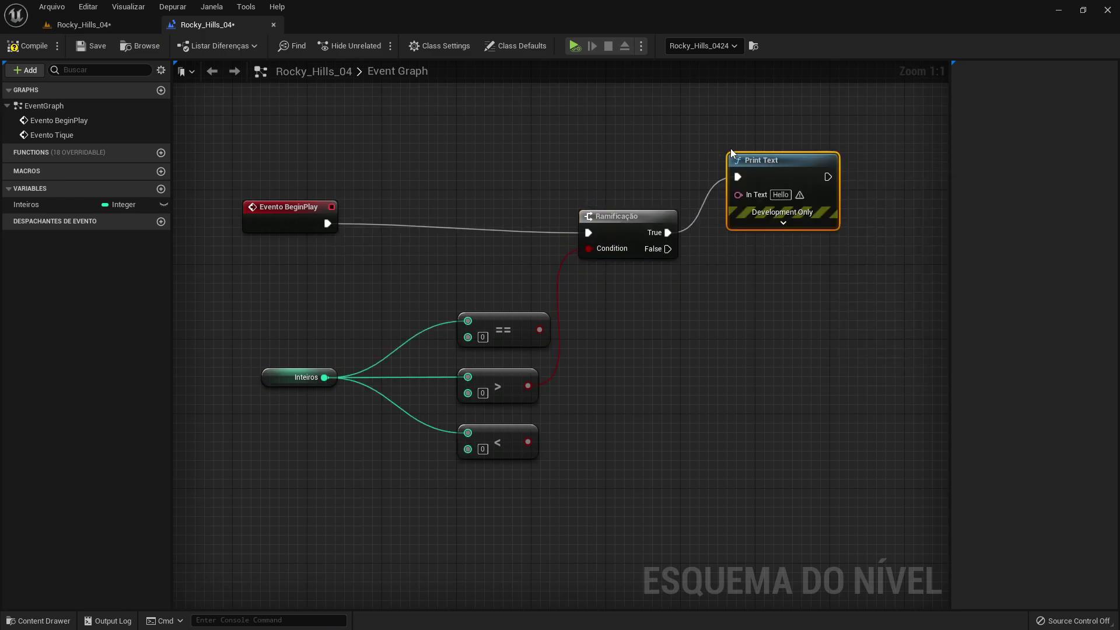
pyautogui.click(789, 196)
pyautogui.write('Vivo')
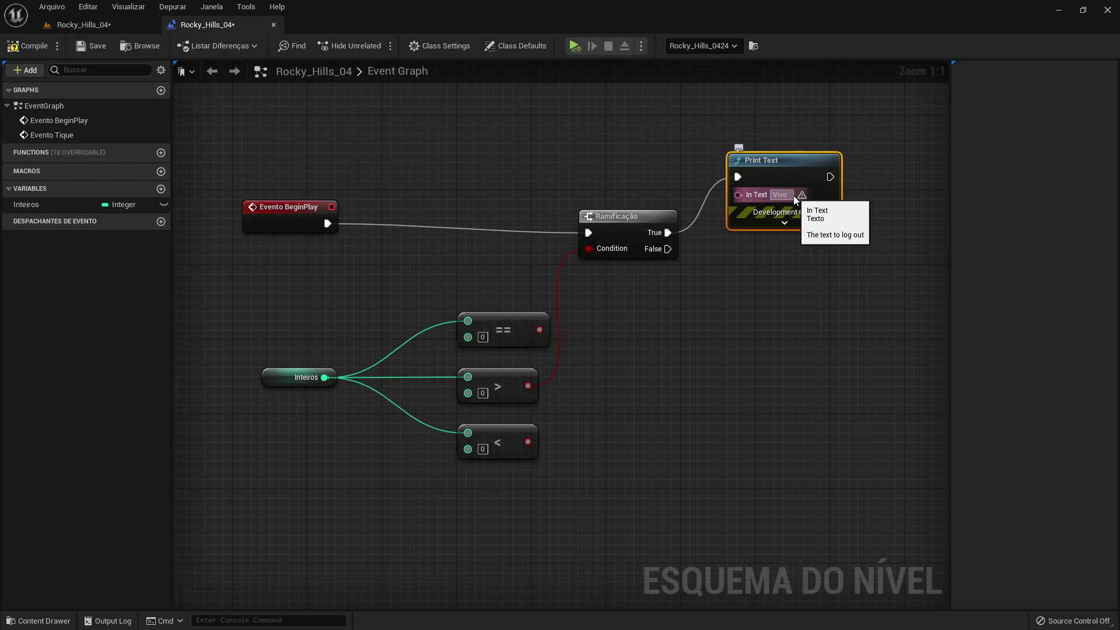
# - Add a Print Text printing 'Game Over' on False, then compile the Level Blueprint
pyautogui.moveTo(668, 249); pyautogui.dragTo(727, 284)
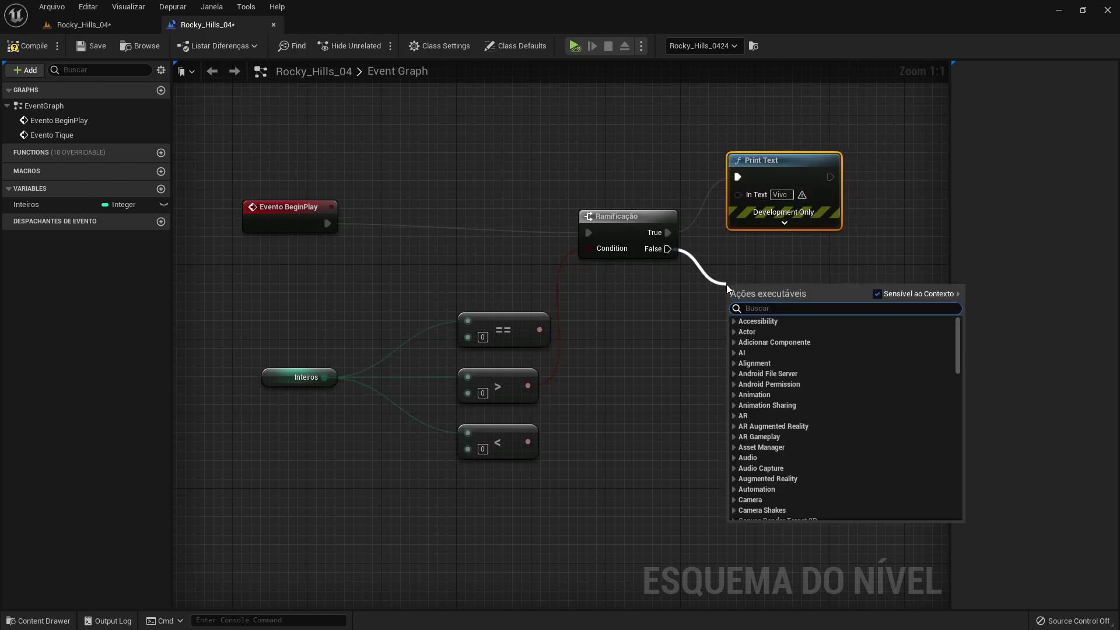
pyautogui.write('print')
pyautogui.press('Return')
pyautogui.click(774, 326)
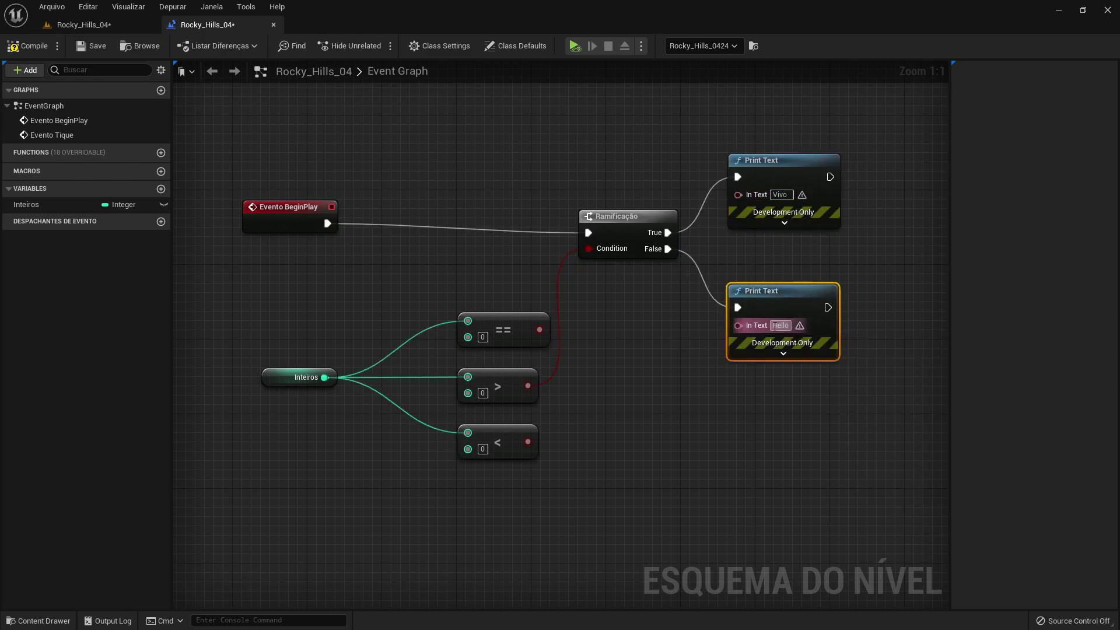
pyautogui.write('Game Over')
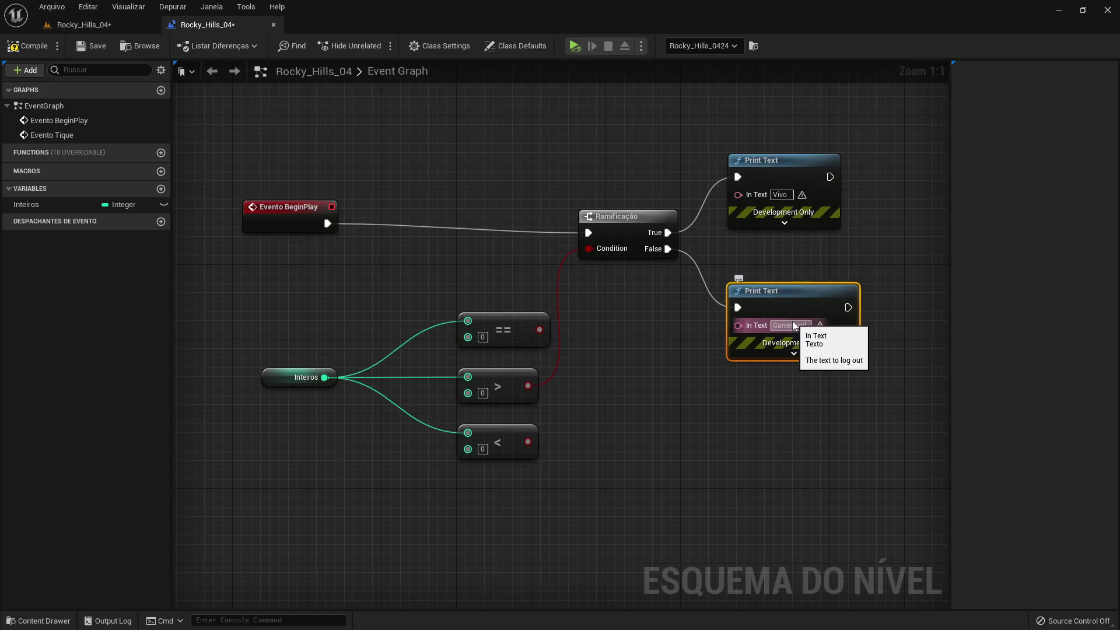
pyautogui.press('Return')
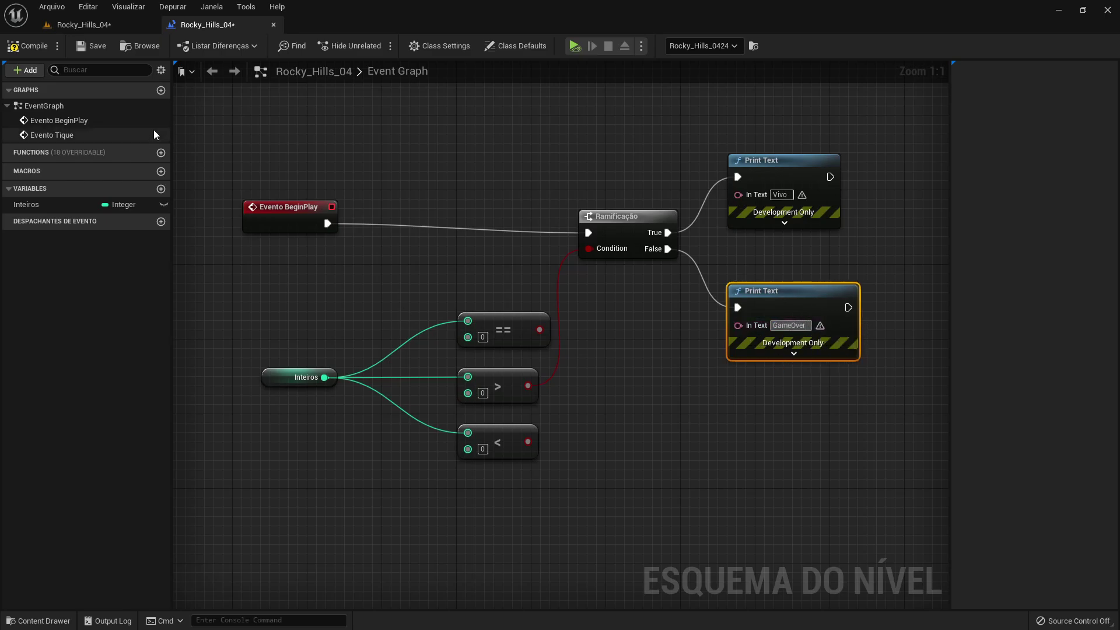
pyautogui.click(35, 47)
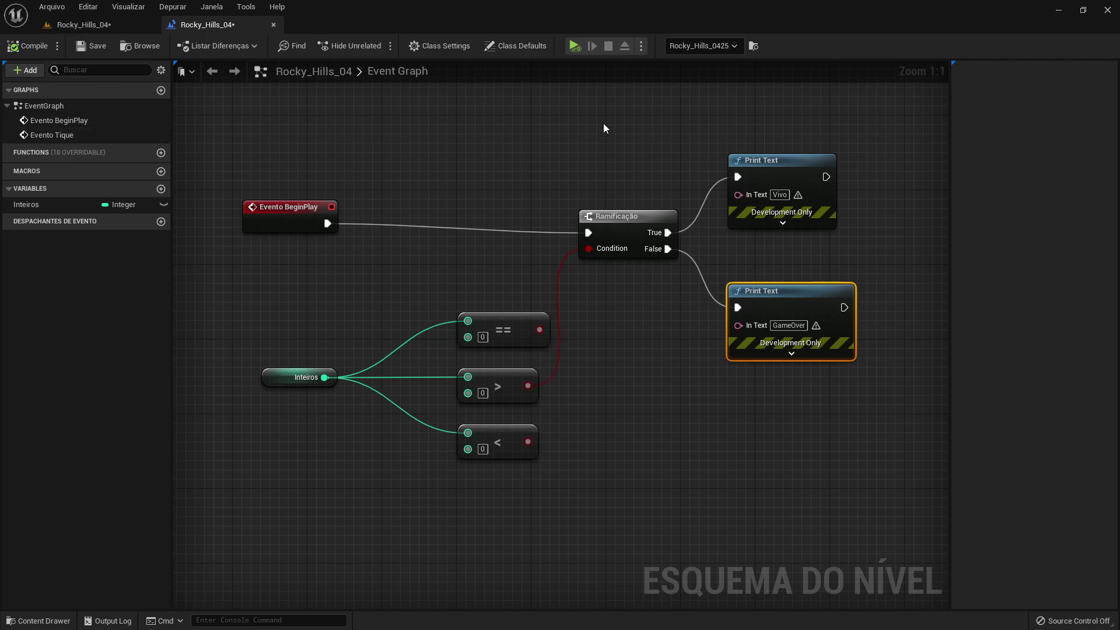
# - Play-test with Inteiros at 10, then change its default value to -50
pyautogui.click(575, 47)
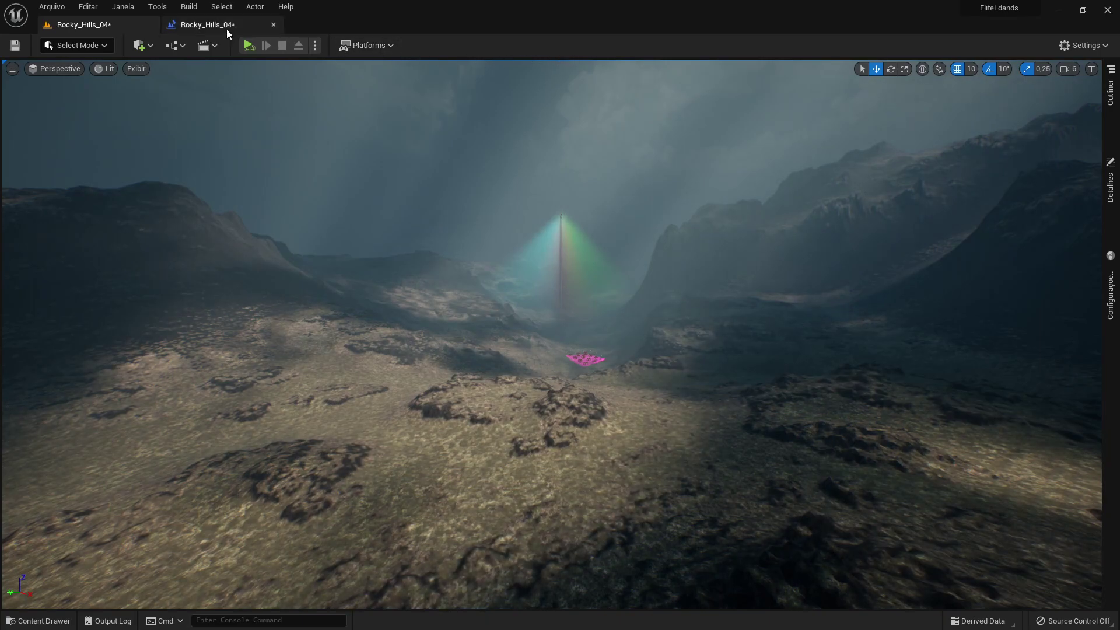
pyautogui.click(217, 25)
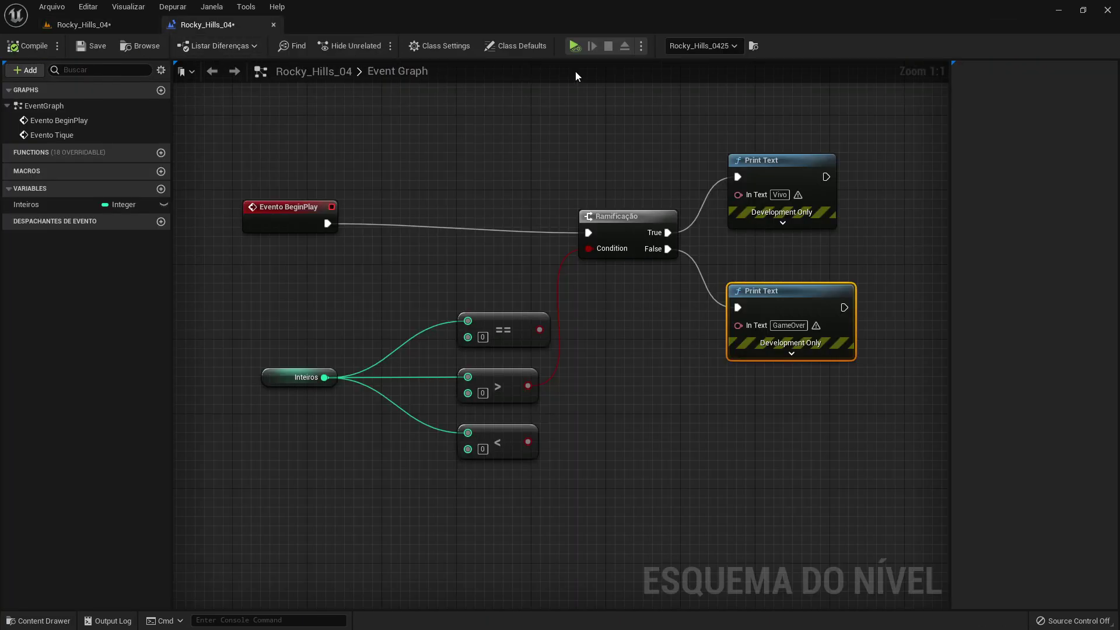
pyautogui.click(283, 376)
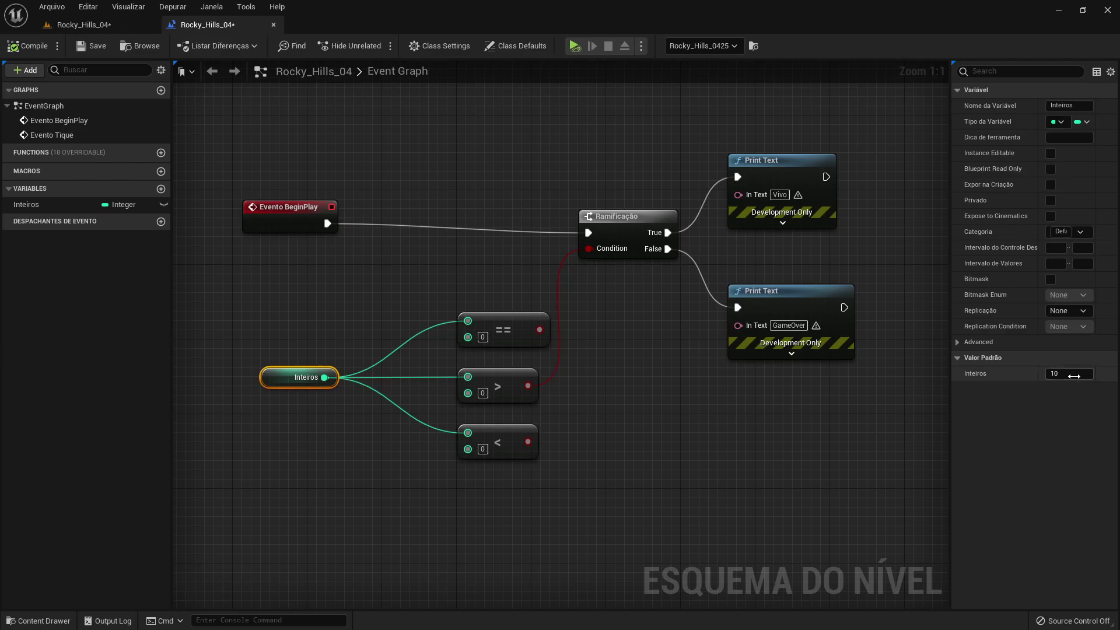
pyautogui.click(1073, 374)
pyautogui.write('-5')
pyautogui.press('Return')
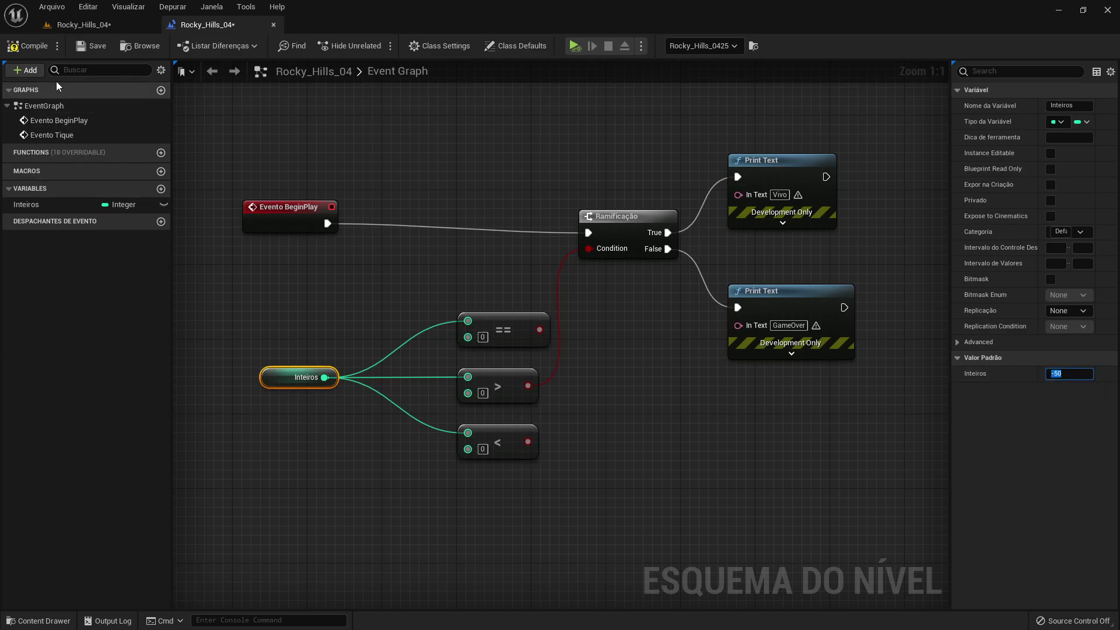
# - Recompile and simulate to see GameOver printed, then return to the Level Blueprint graph
pyautogui.click(33, 48)
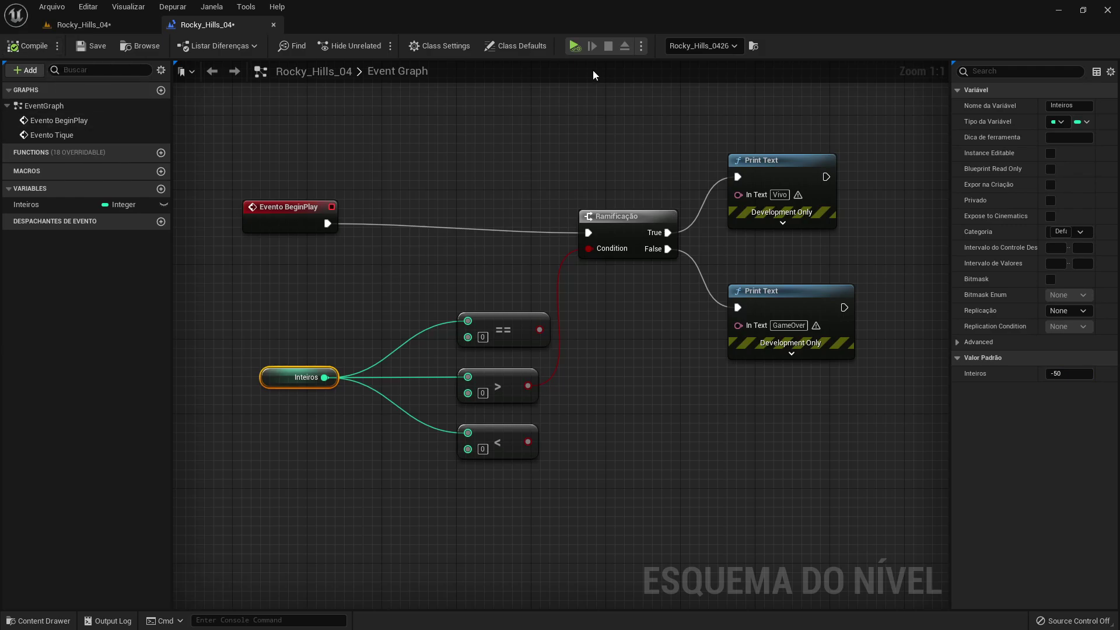
pyautogui.click(575, 46)
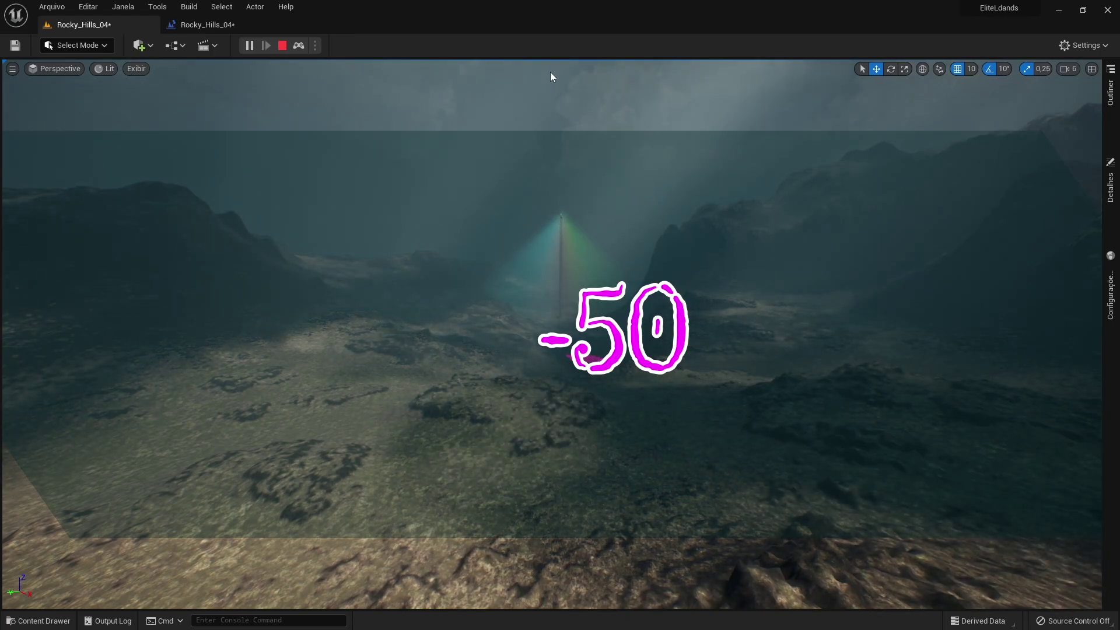
pyautogui.press('Escape')
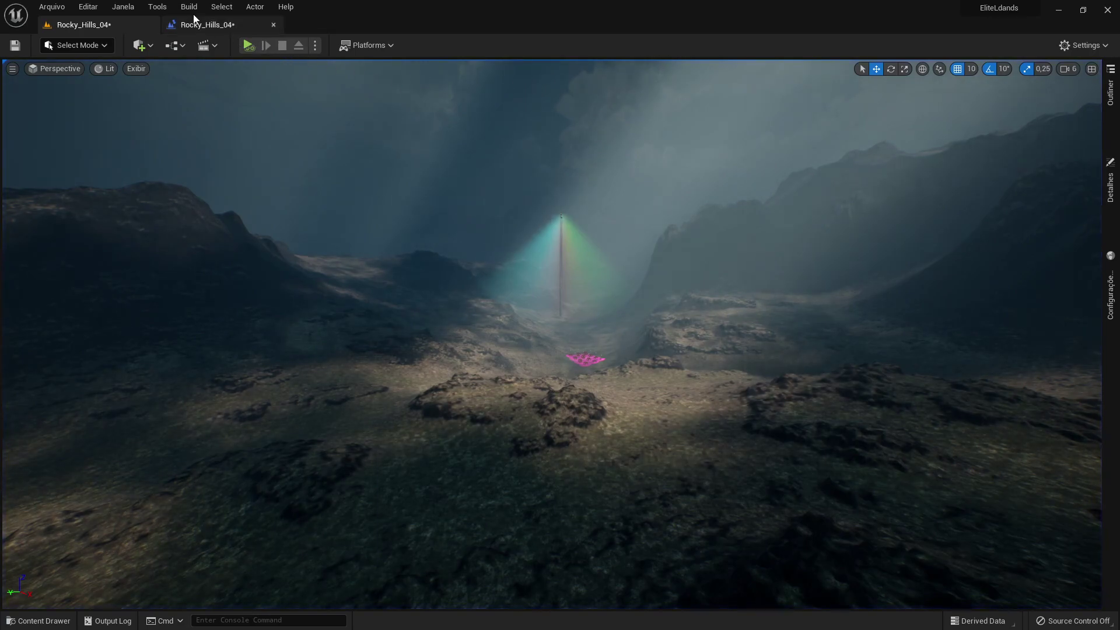
pyautogui.click(206, 24)
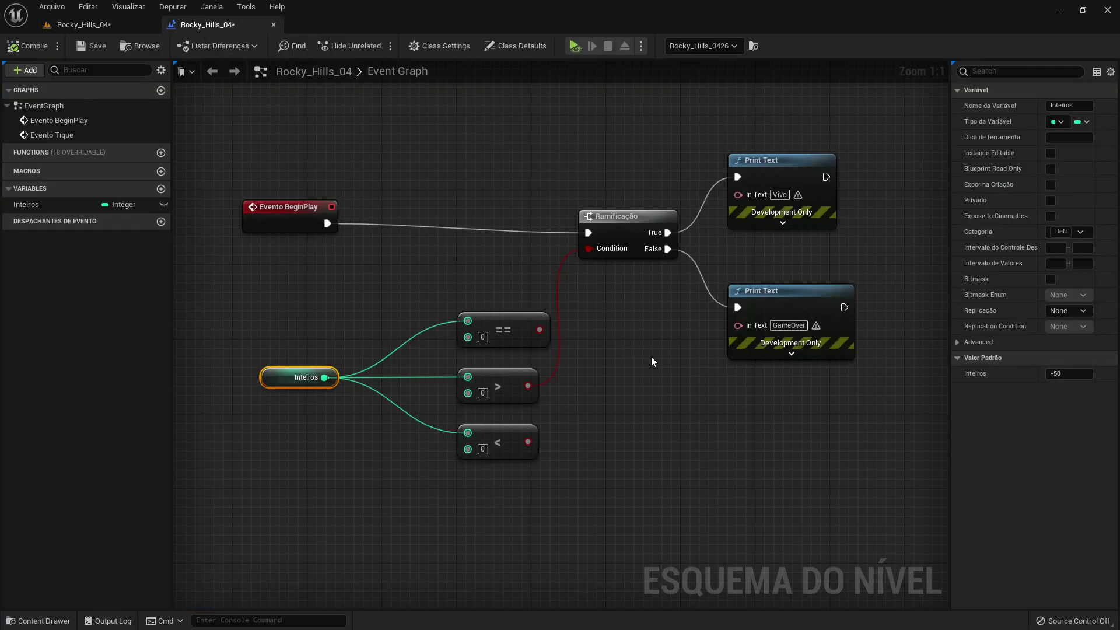